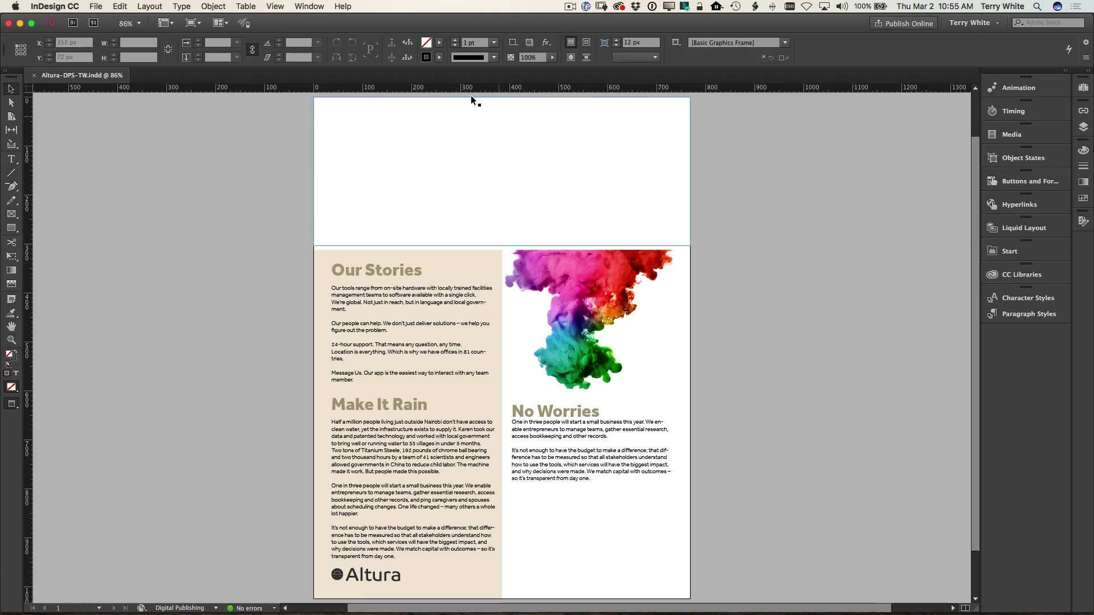
Show the CC Libraries panel with the Altura library's colour themes, styles and graphics, and its options menu.
left_click(309, 6)
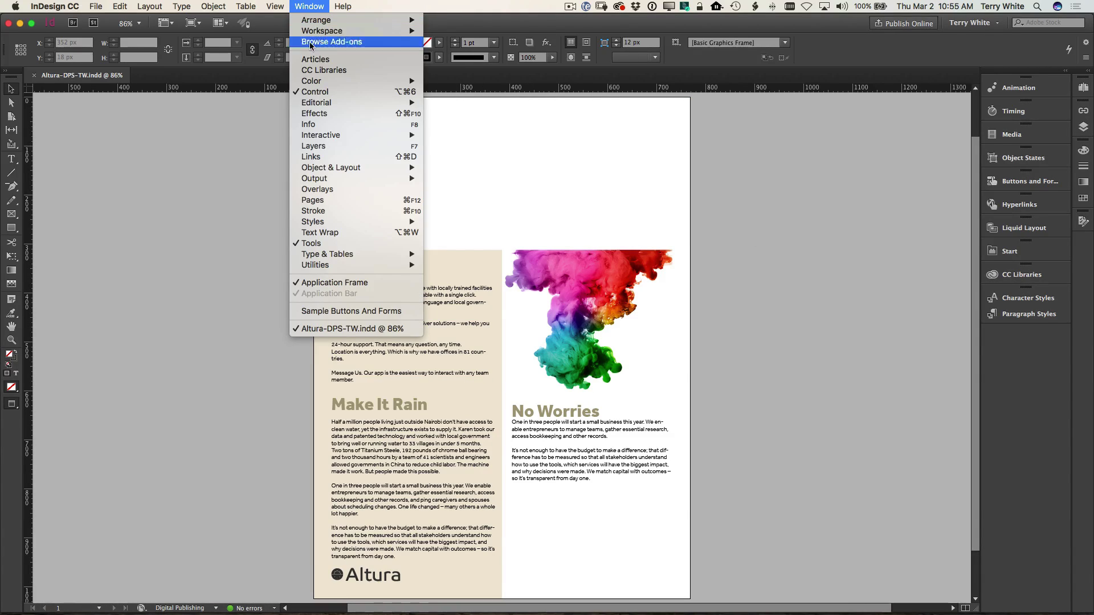
left_click(320, 71)
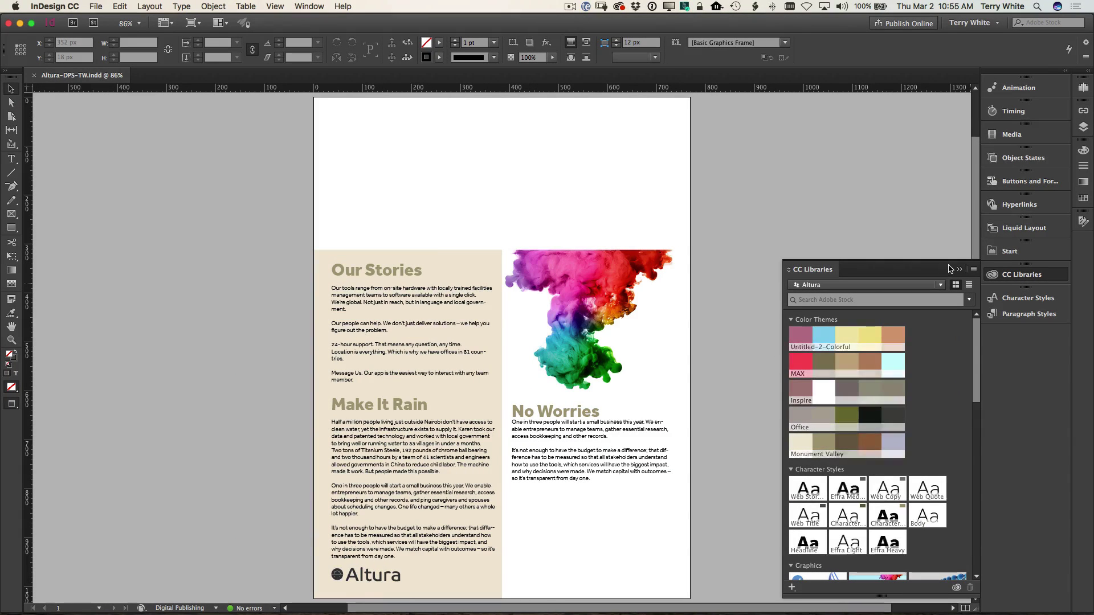
left_click(973, 271)
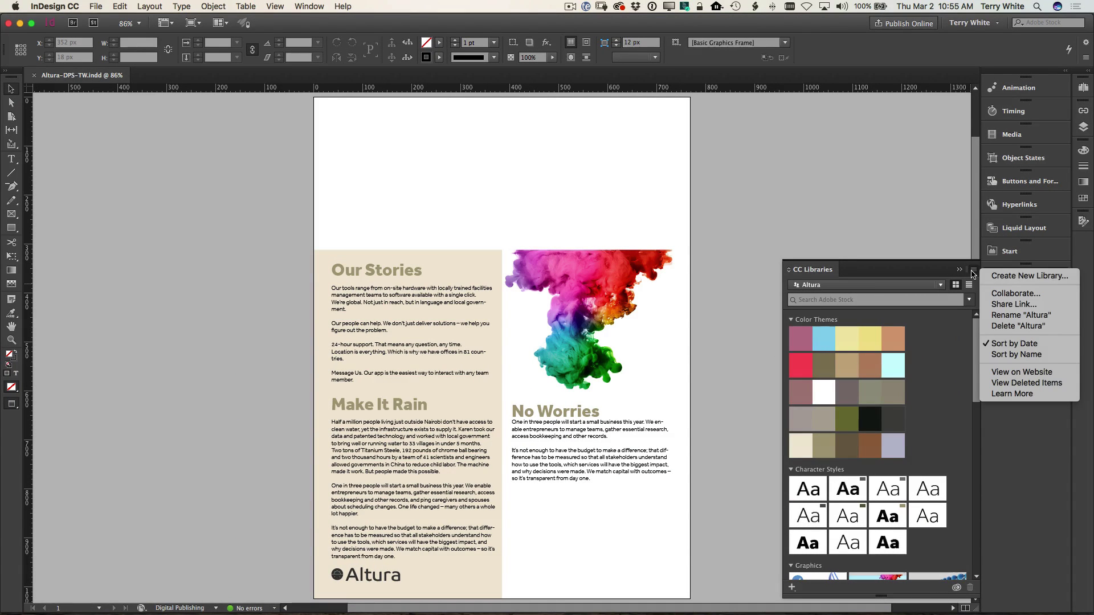
Create a new empty library named 'CC SMB'.
left_click(1000, 278)
type("CC SM")
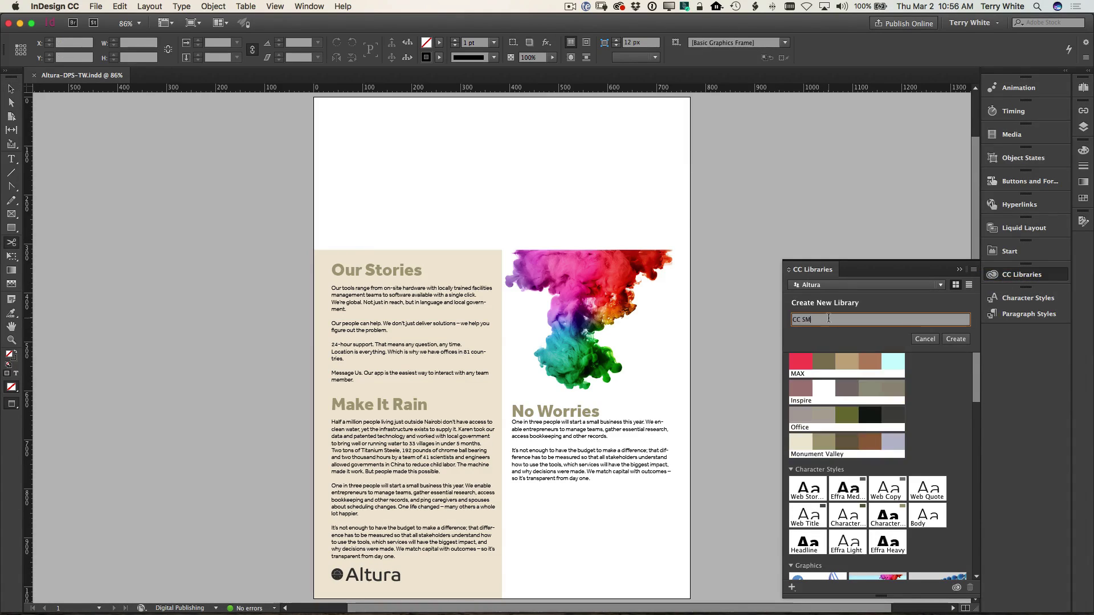
type("B")
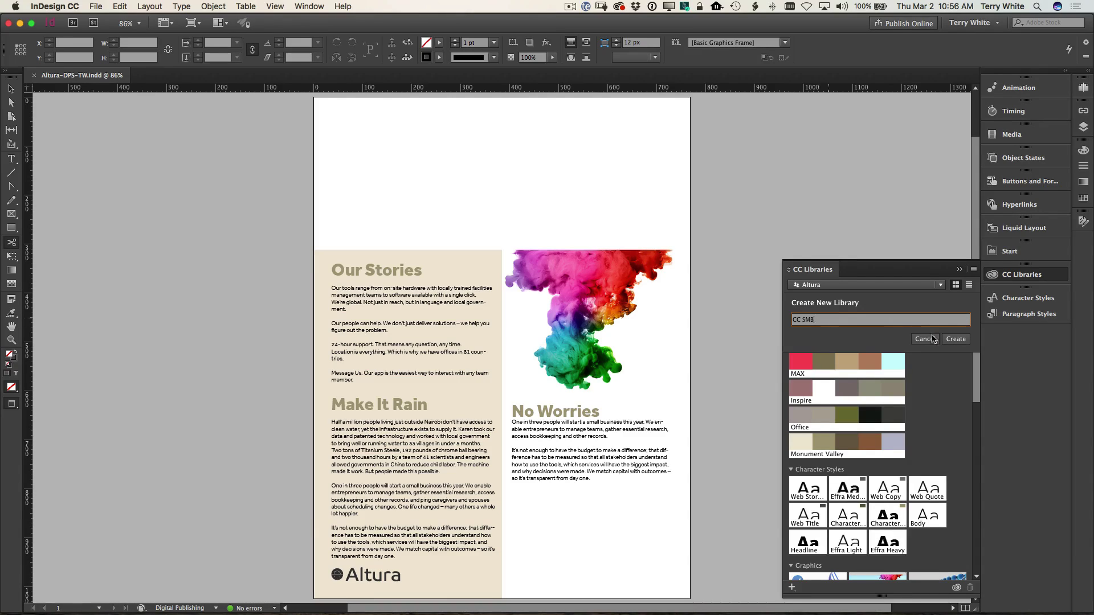
left_click(955, 339)
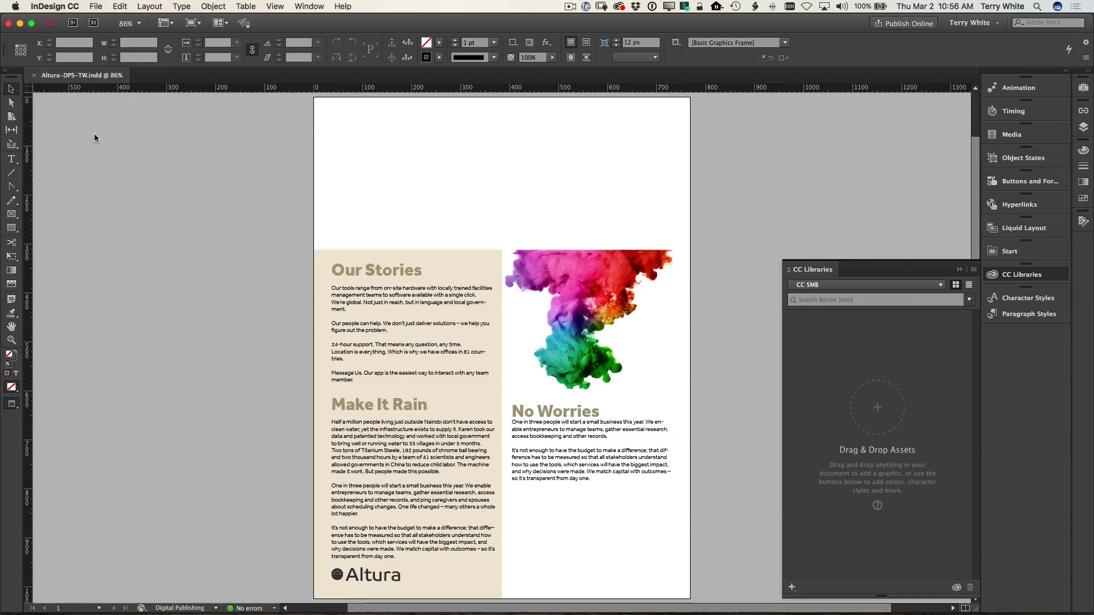
Add the colourful smoke image to the CC SMB library as graphic Artwork 1.
left_click(575, 301)
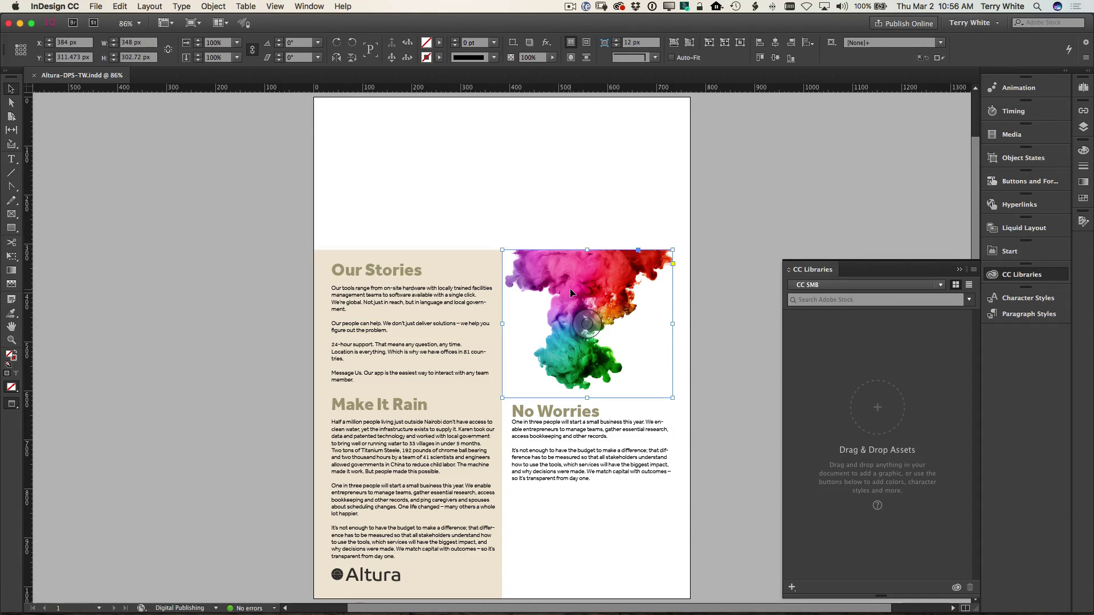
left_click_drag(570, 289, 889, 428)
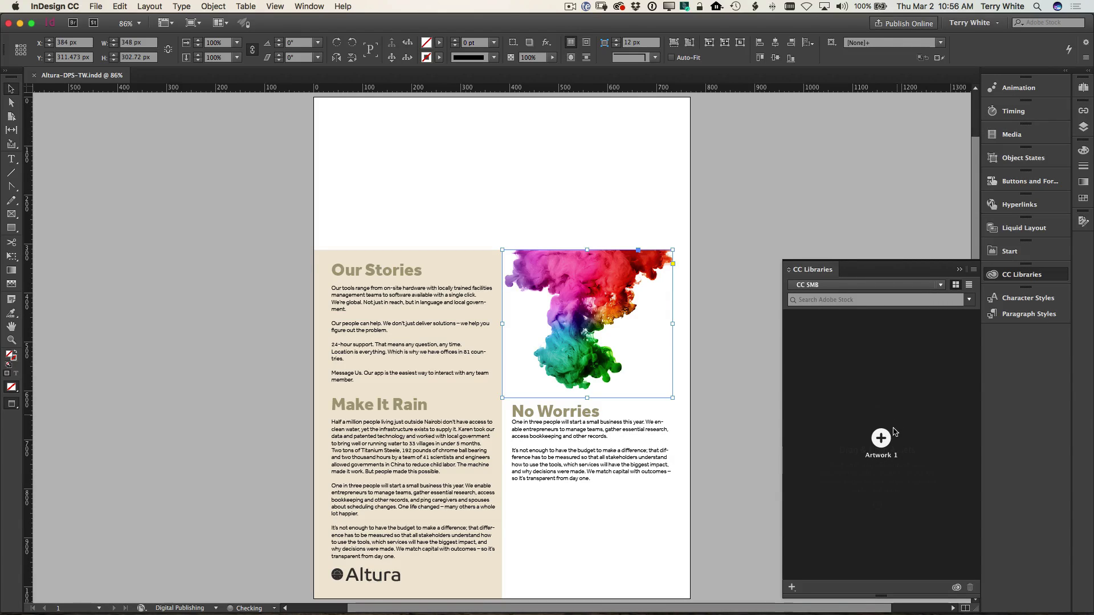
left_click_drag(887, 441, 890, 442)
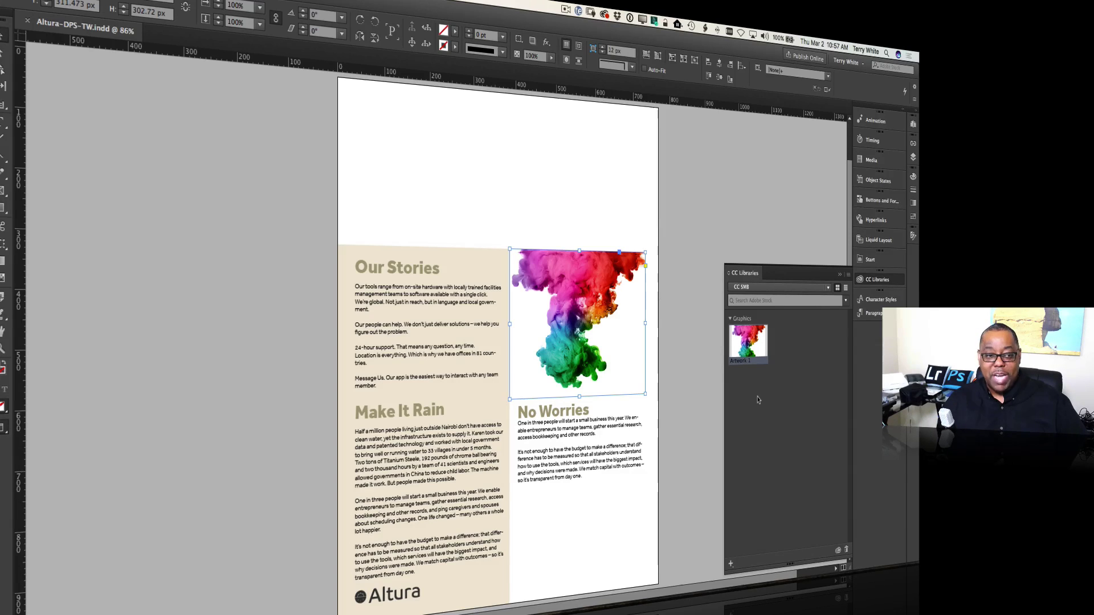
left_click(616, 424)
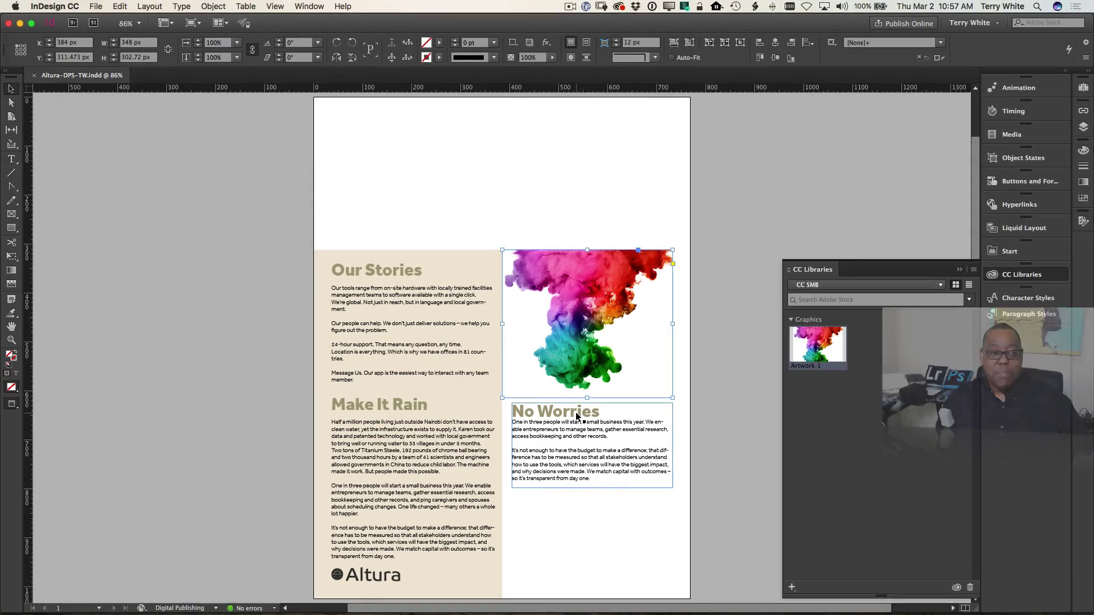
Save the No Worries heading's colour, character style and paragraph style to the library.
double_click(580, 411)
left_click_drag(601, 411, 512, 411)
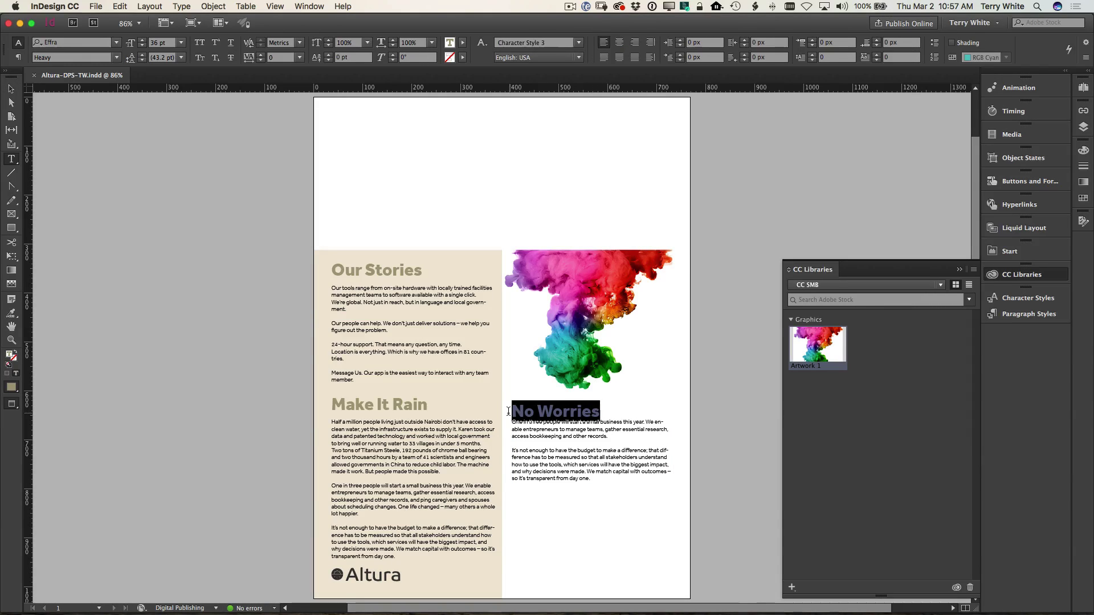
left_click(792, 588)
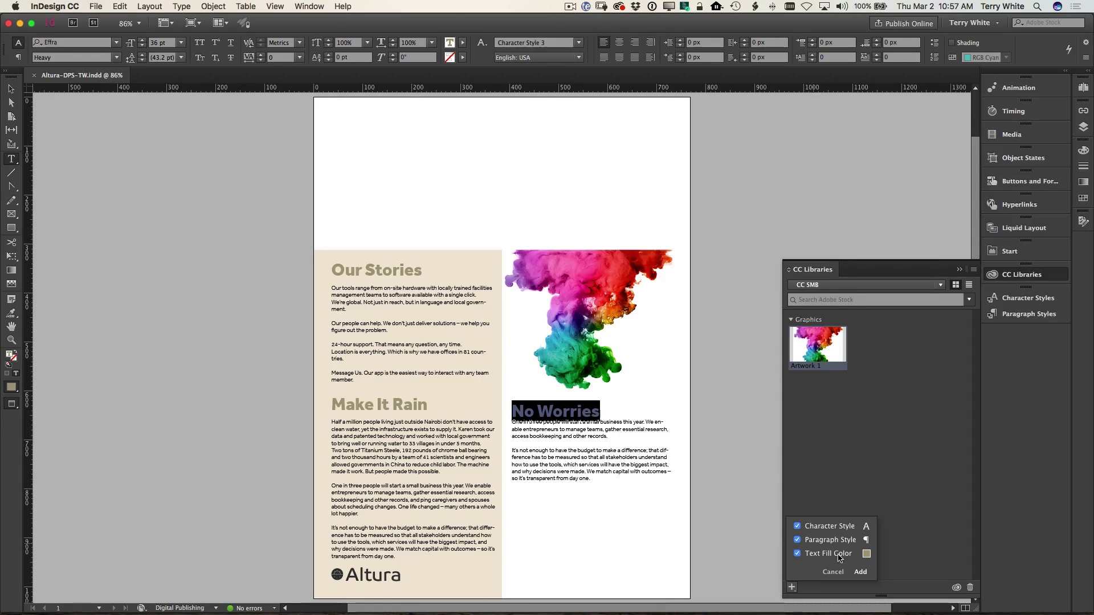
left_click(861, 572)
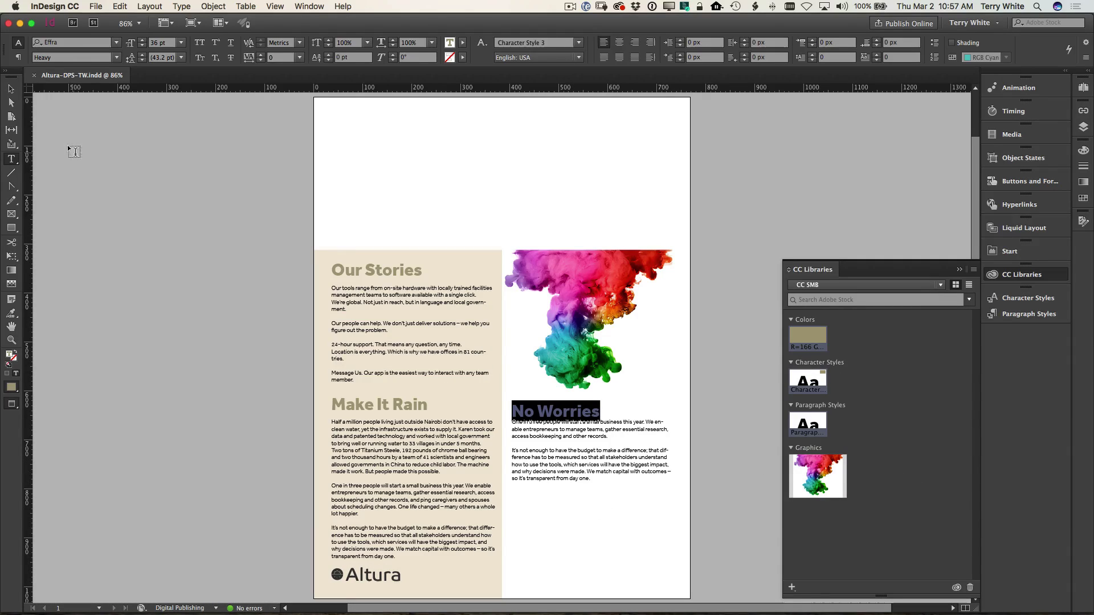
left_click(11, 90)
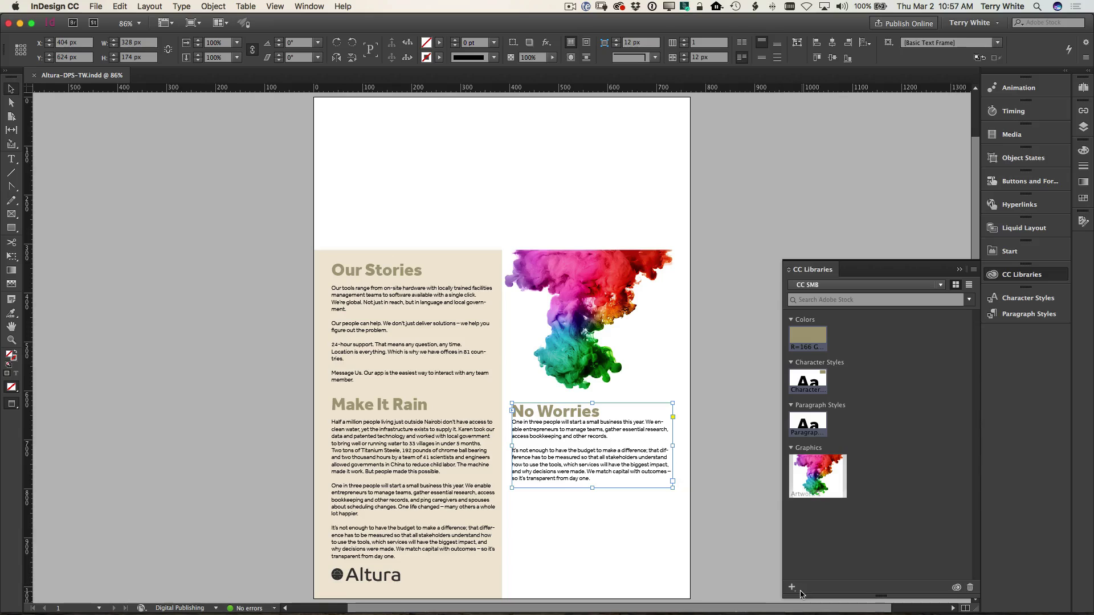
Save the No Worries text frame as graphic Artwork 2, excluding character and paragraph styles.
left_click(792, 588)
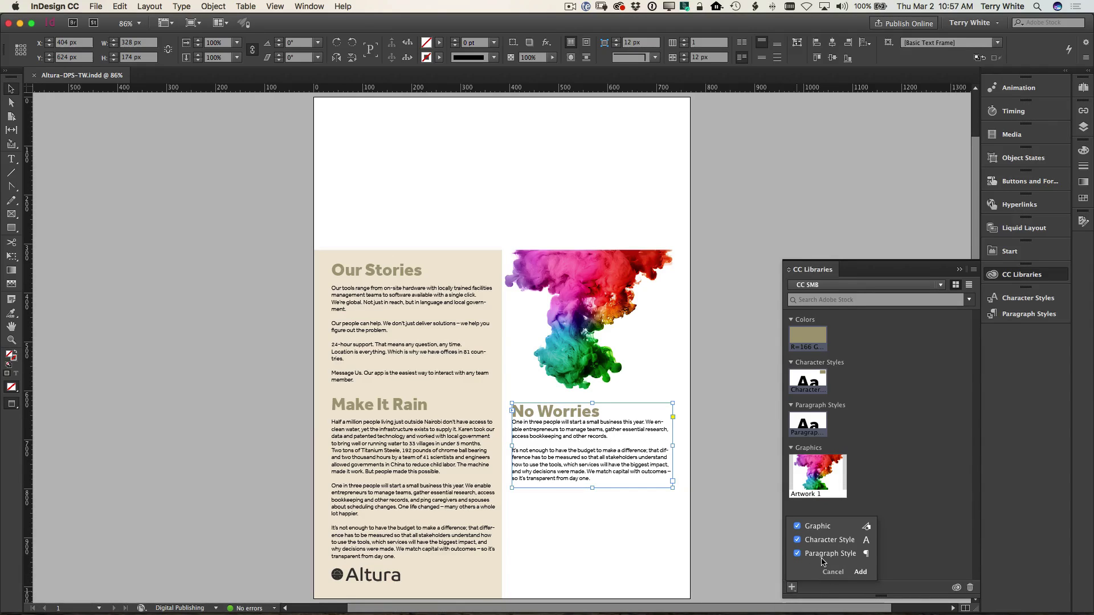
left_click(820, 540)
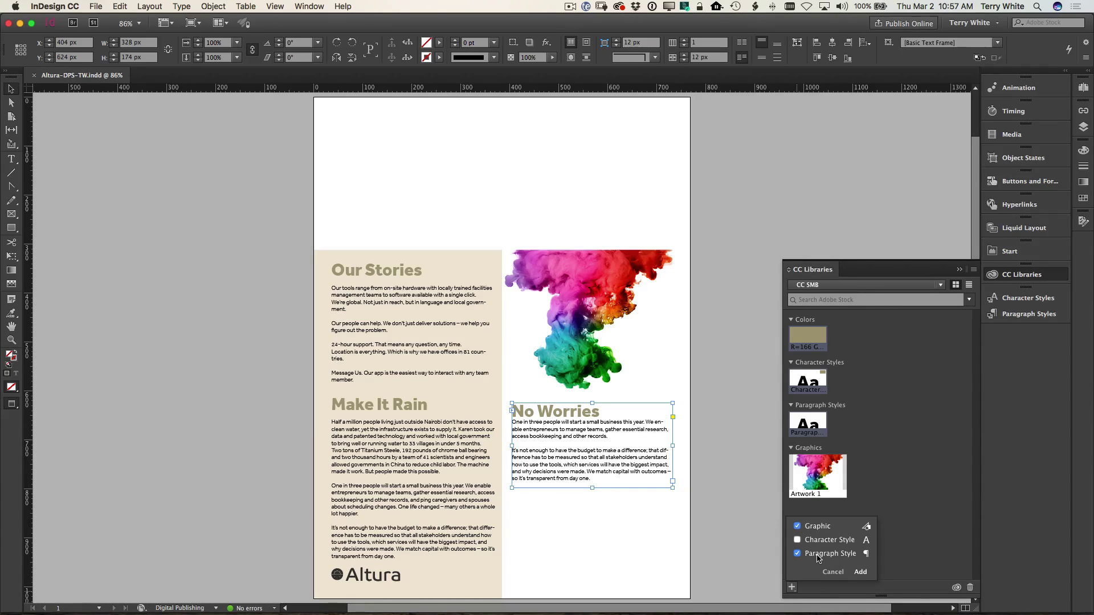
left_click(818, 559)
left_click(861, 572)
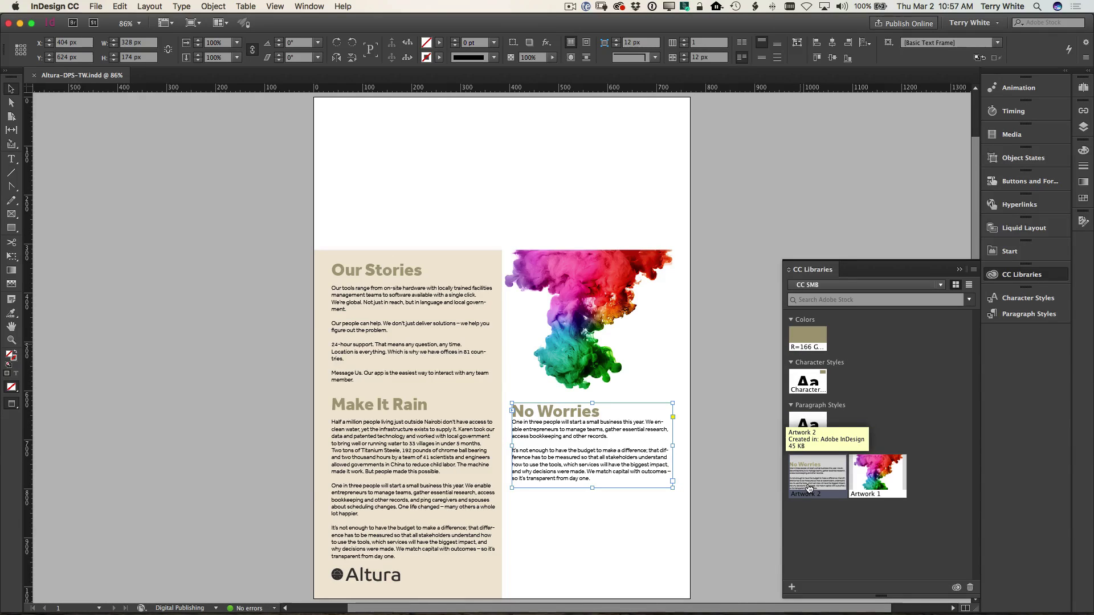
left_click_drag(809, 476, 574, 536)
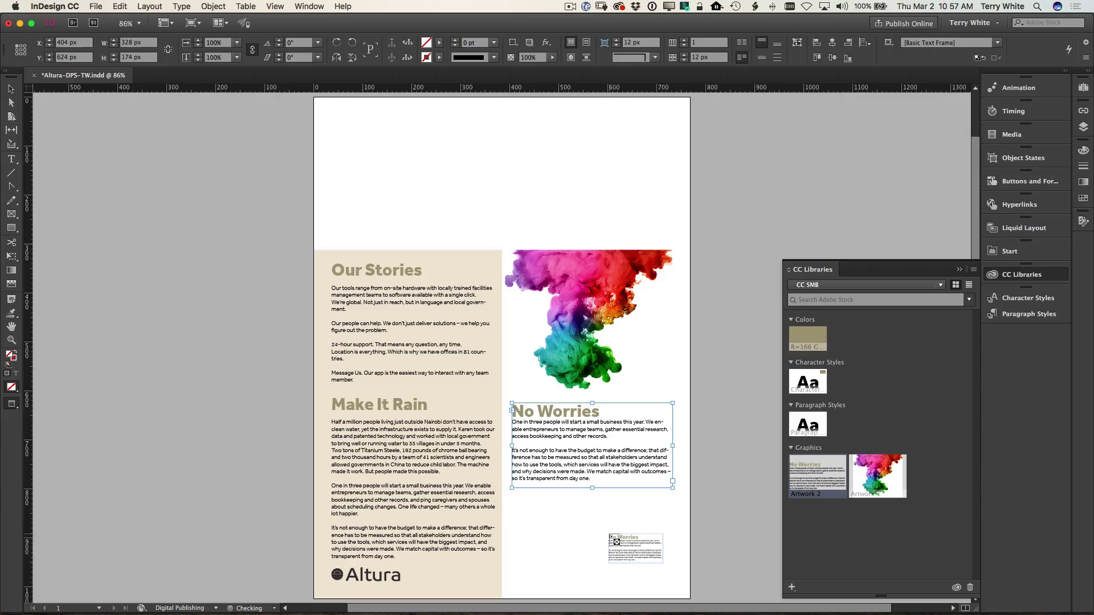
left_click(534, 523)
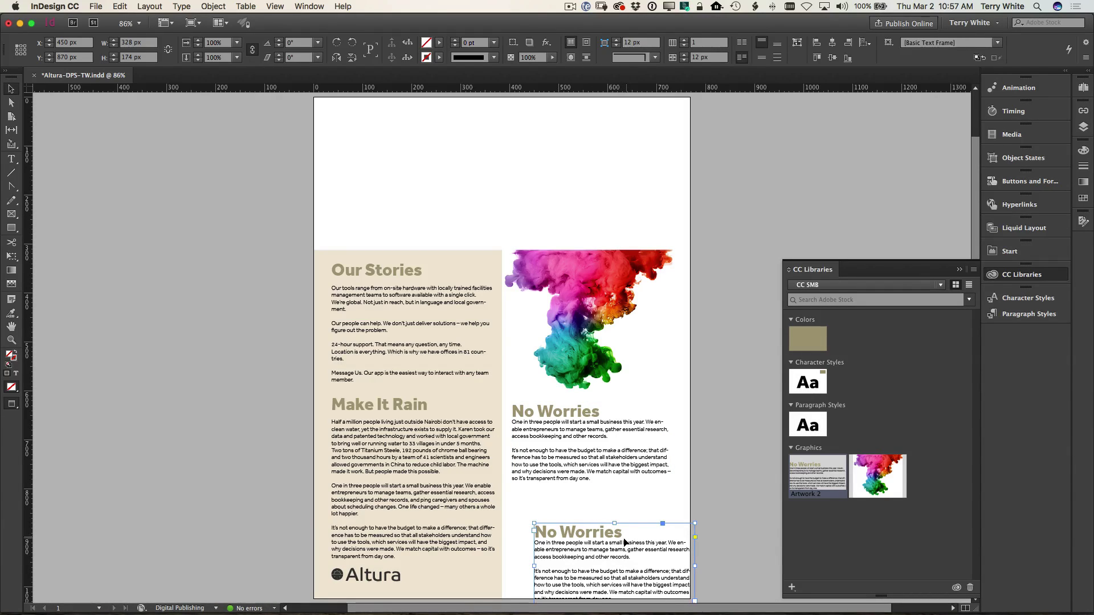
key("ctrl+z")
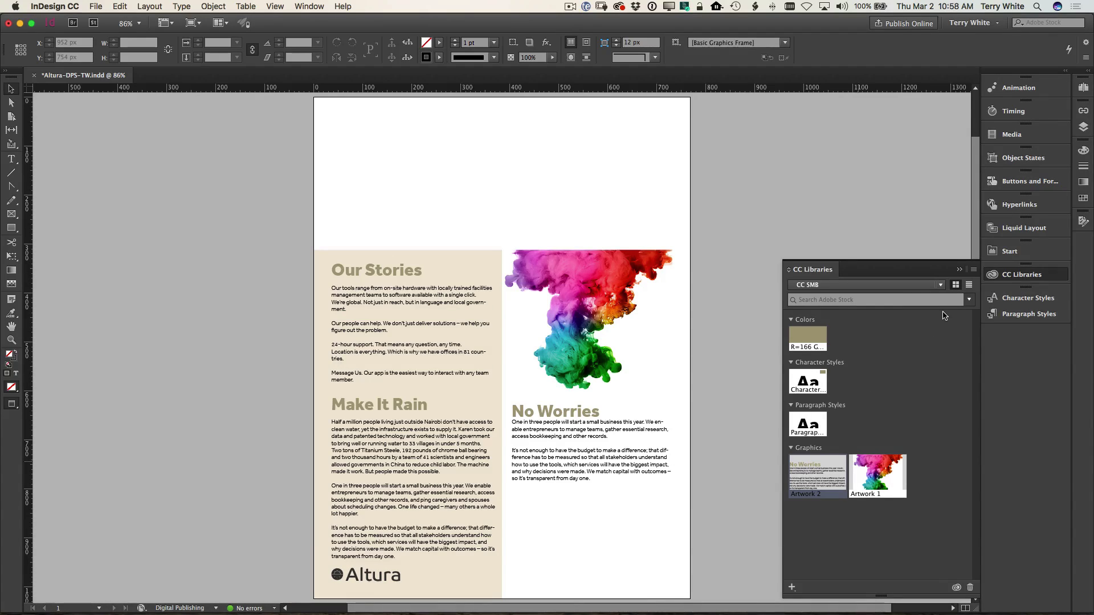
left_click(972, 270)
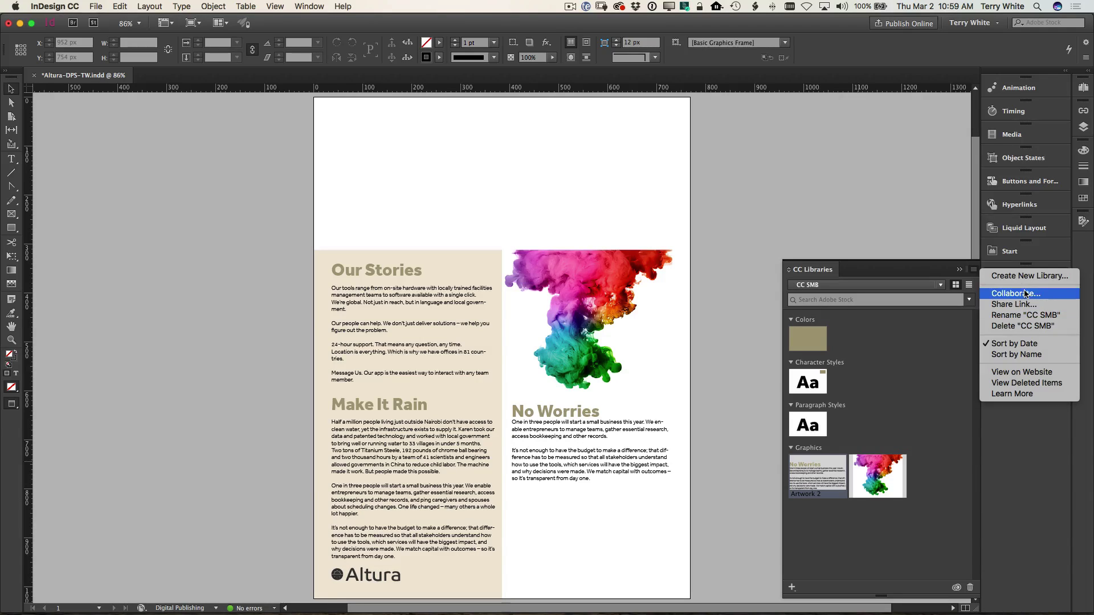
left_click(871, 371)
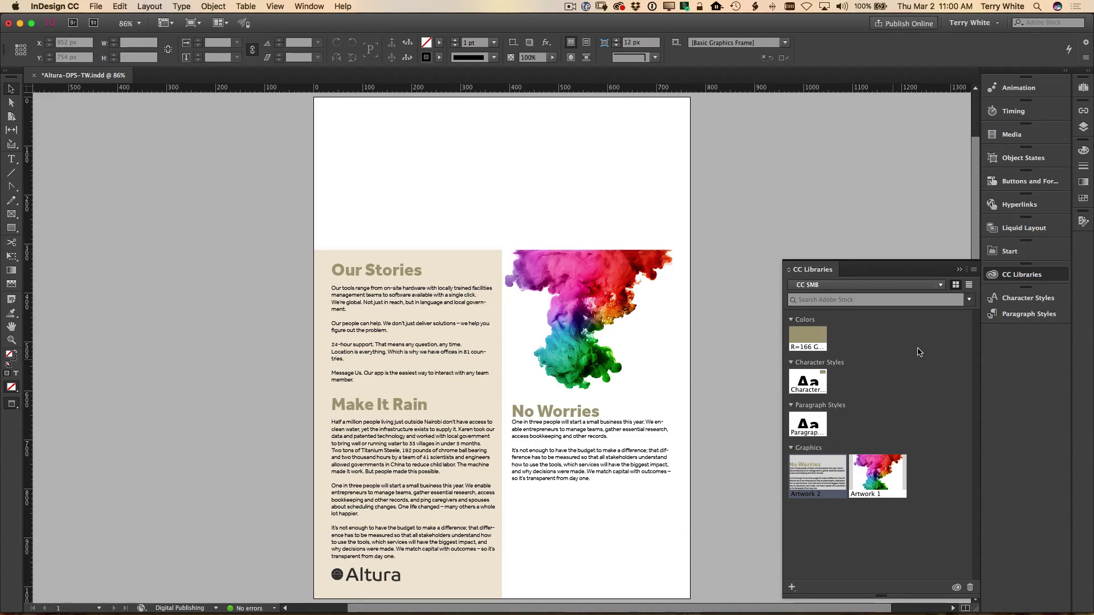
Switch the CC Libraries panel from CC SMB to the Altura library.
left_click(893, 286)
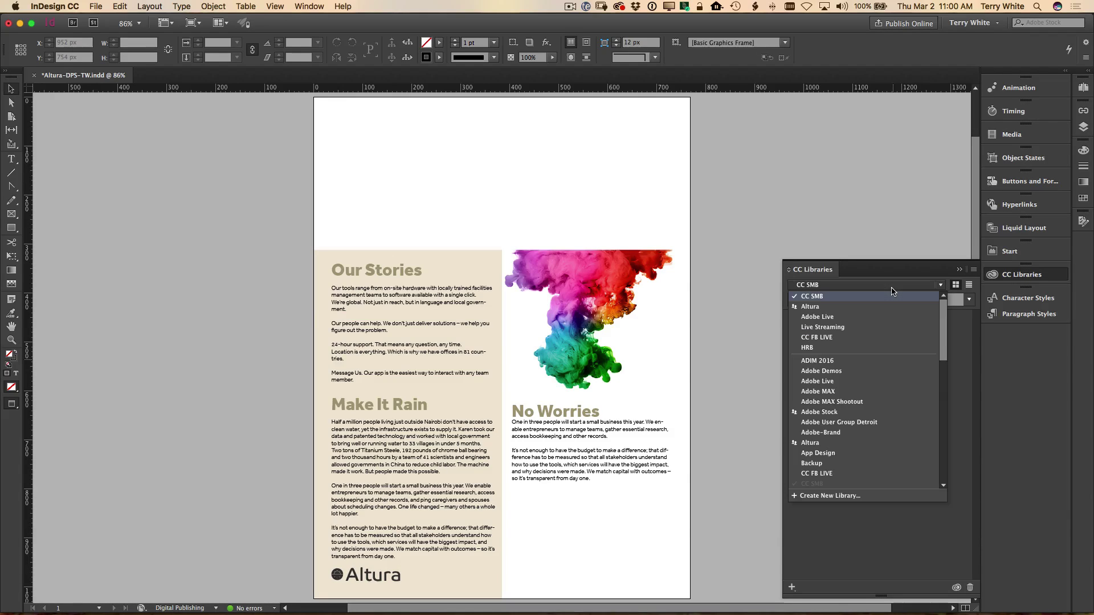
left_click(887, 298)
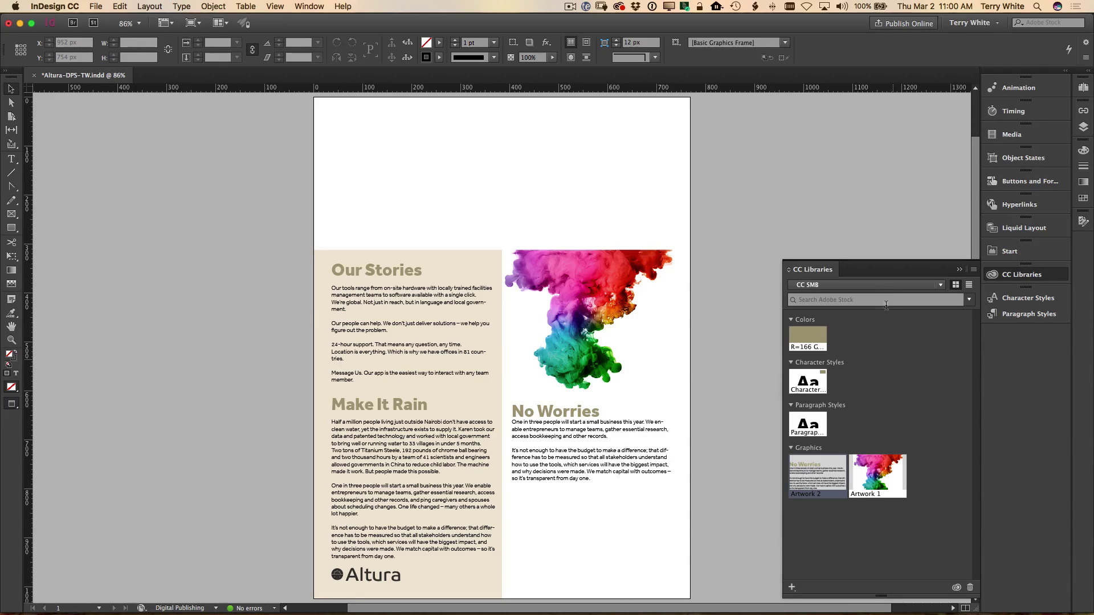
left_click(849, 288)
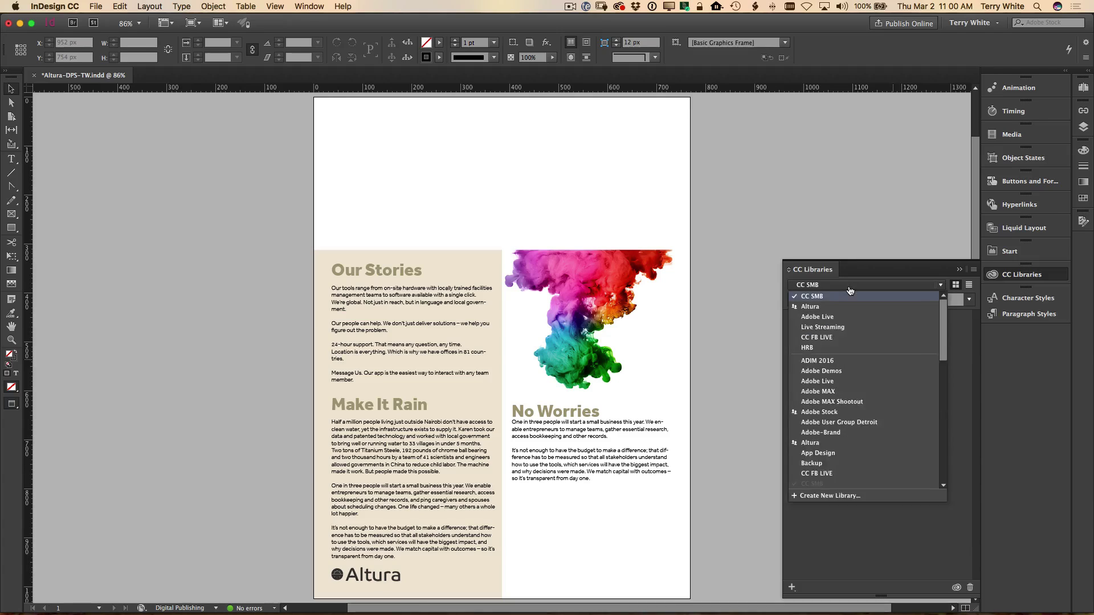
left_click(808, 308)
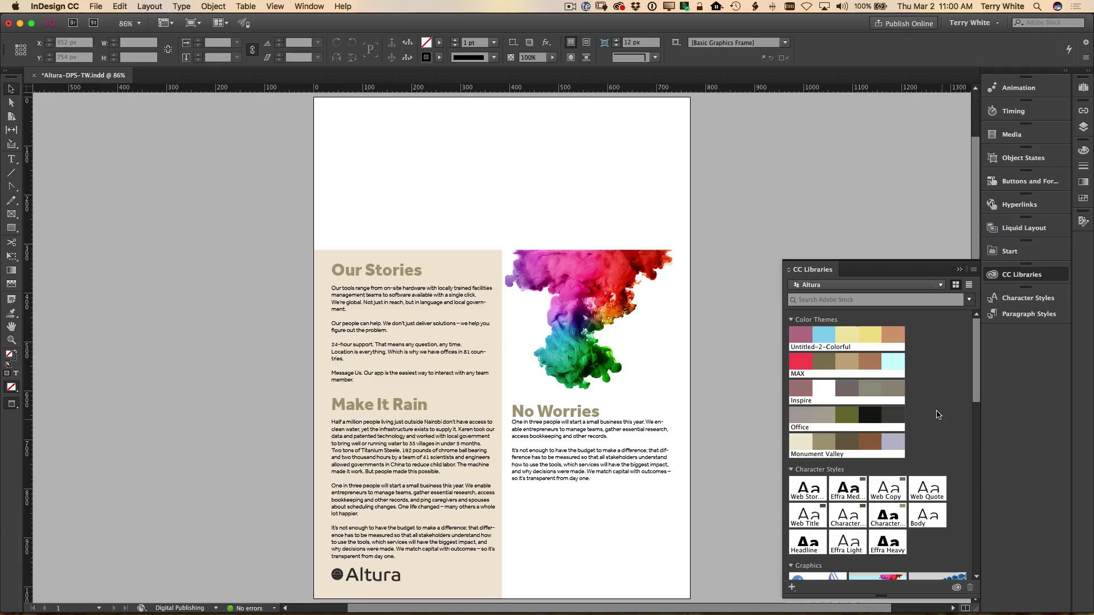
Browse the Altura graphics and try dragging the licensed DNA model image onto the page.
scroll(938, 415, "down", 1)
scroll(938, 415, "up", 1)
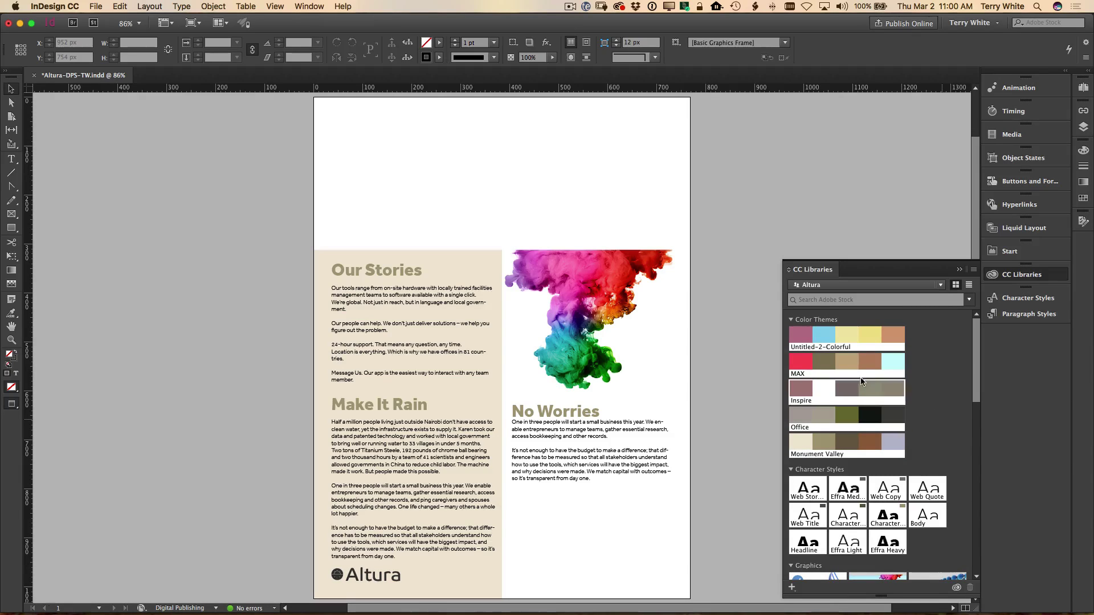
scroll(919, 391, "down", 3)
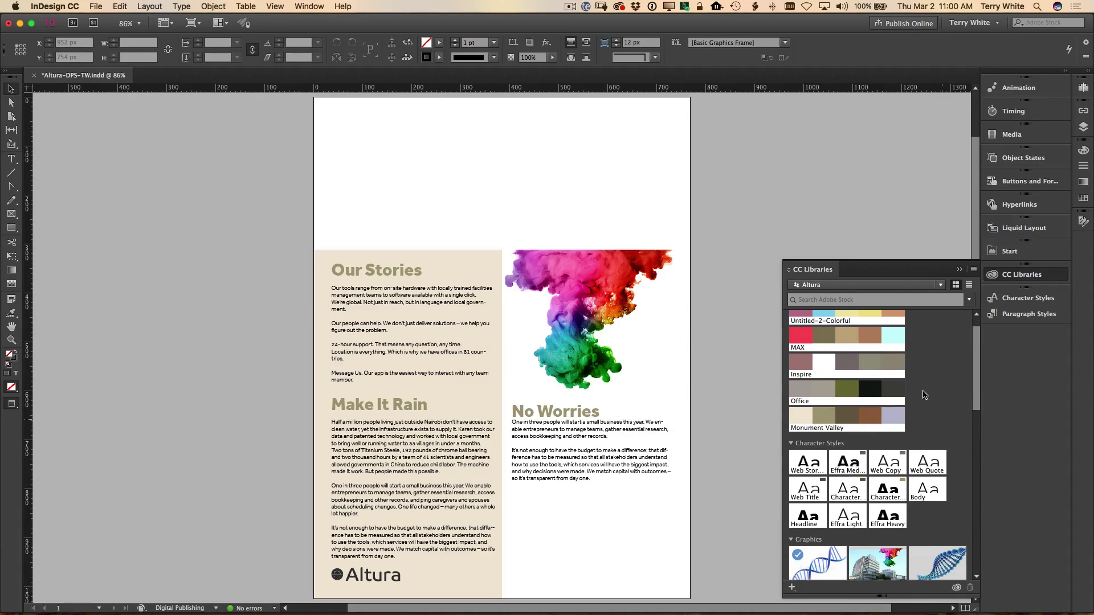
scroll(874, 460, "down", 3)
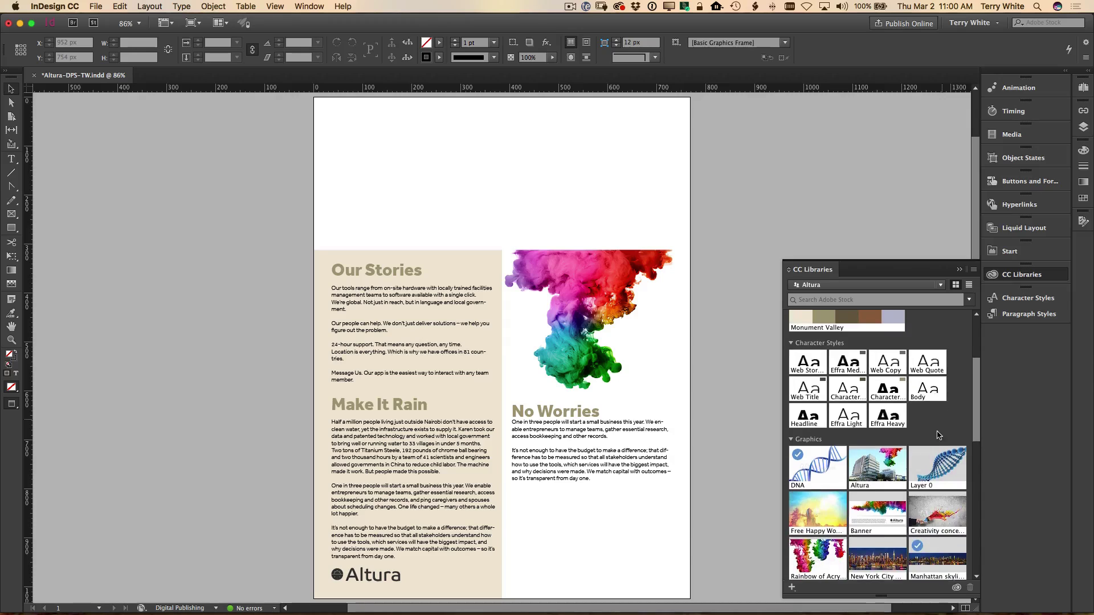
scroll(873, 460, "down", 15)
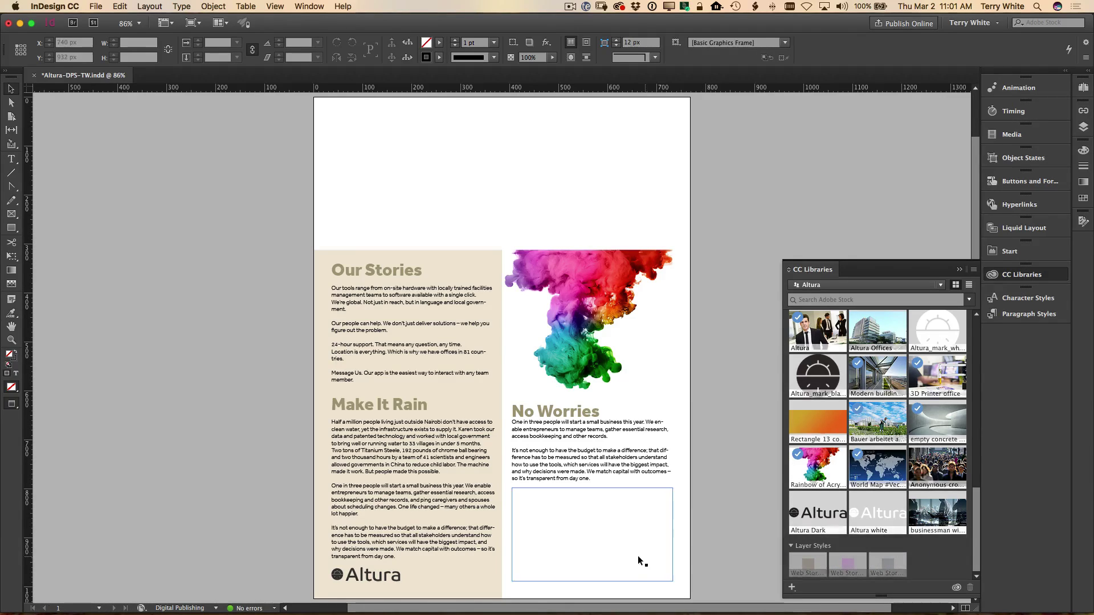
scroll(866, 556, "up", 5)
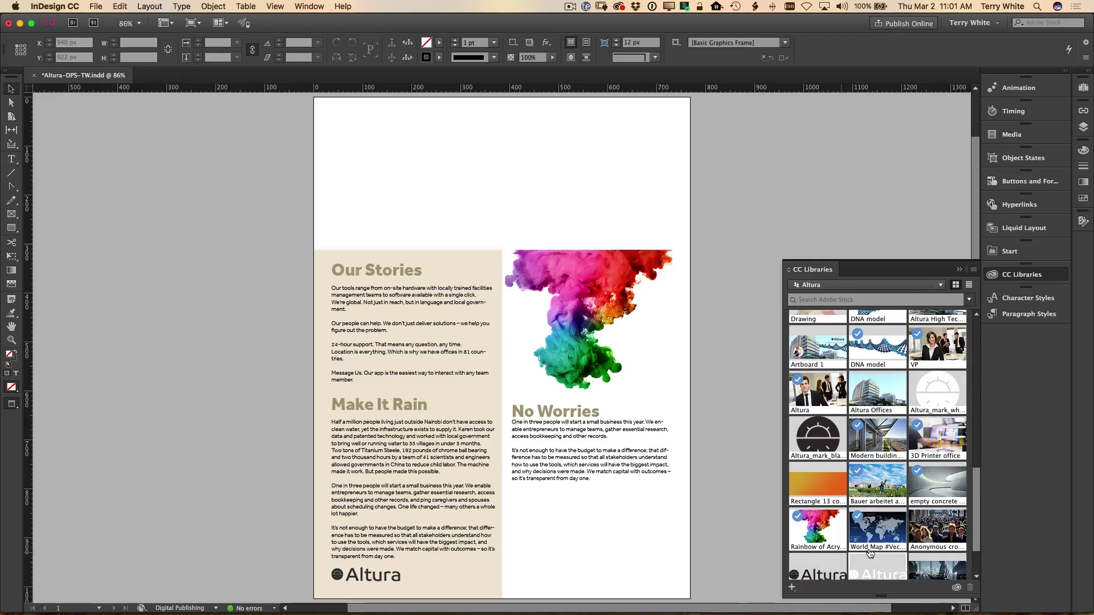
scroll(870, 554, "up", 2)
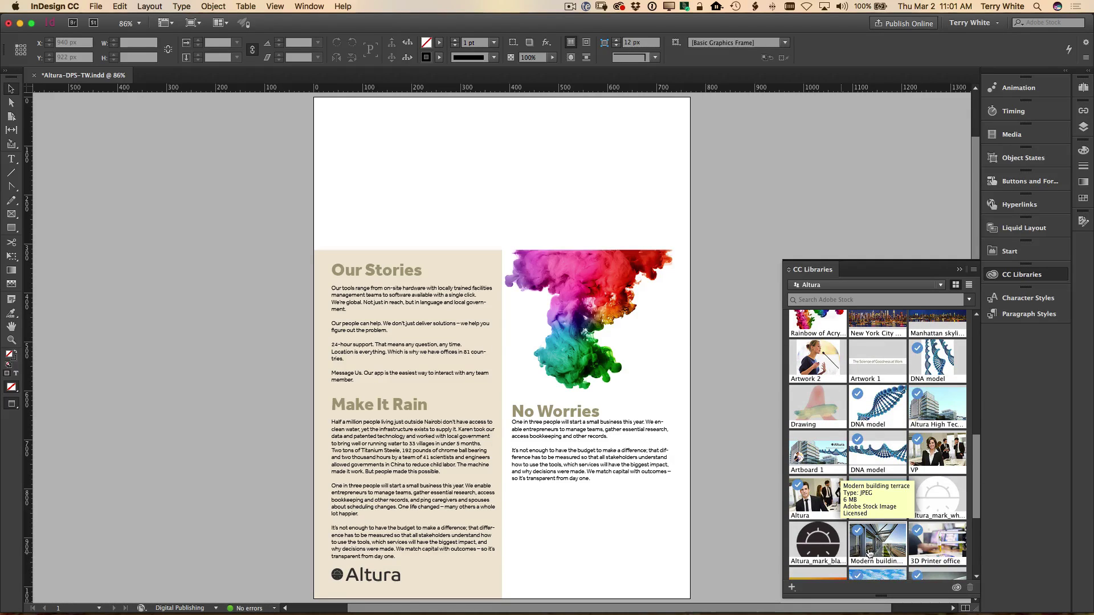
scroll(869, 553, "up", 5)
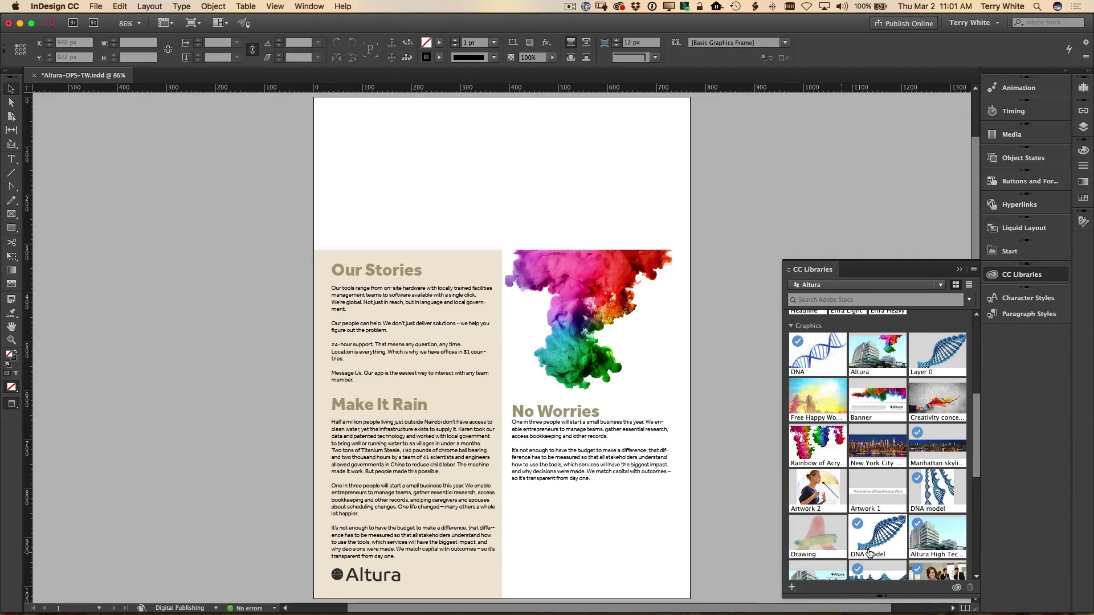
scroll(868, 551, "down", 5)
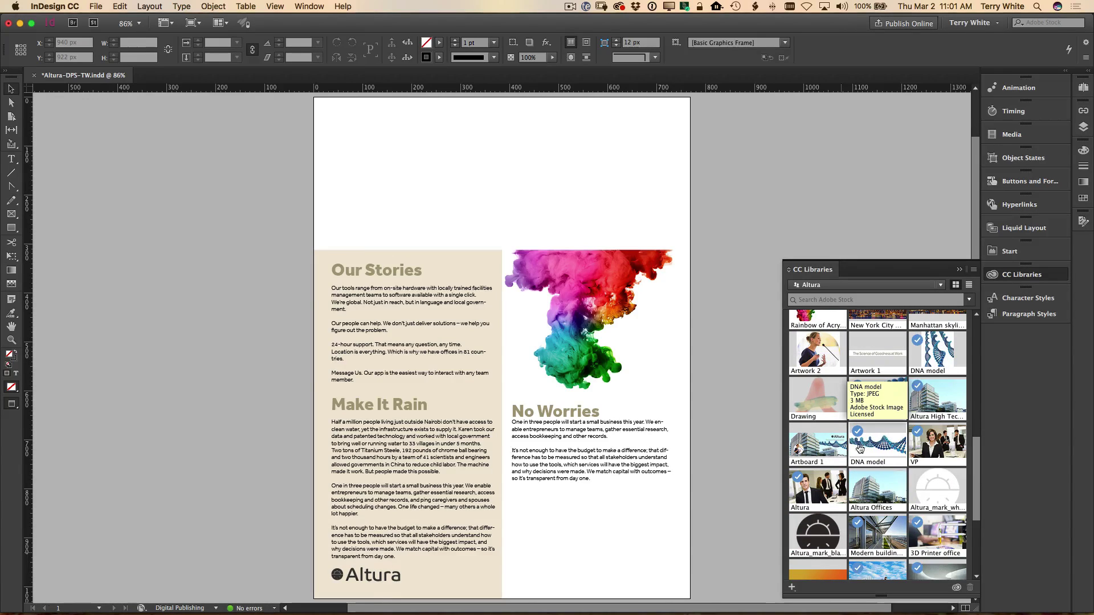
mouse_move(856, 435)
left_click_drag(855, 435, 869, 486)
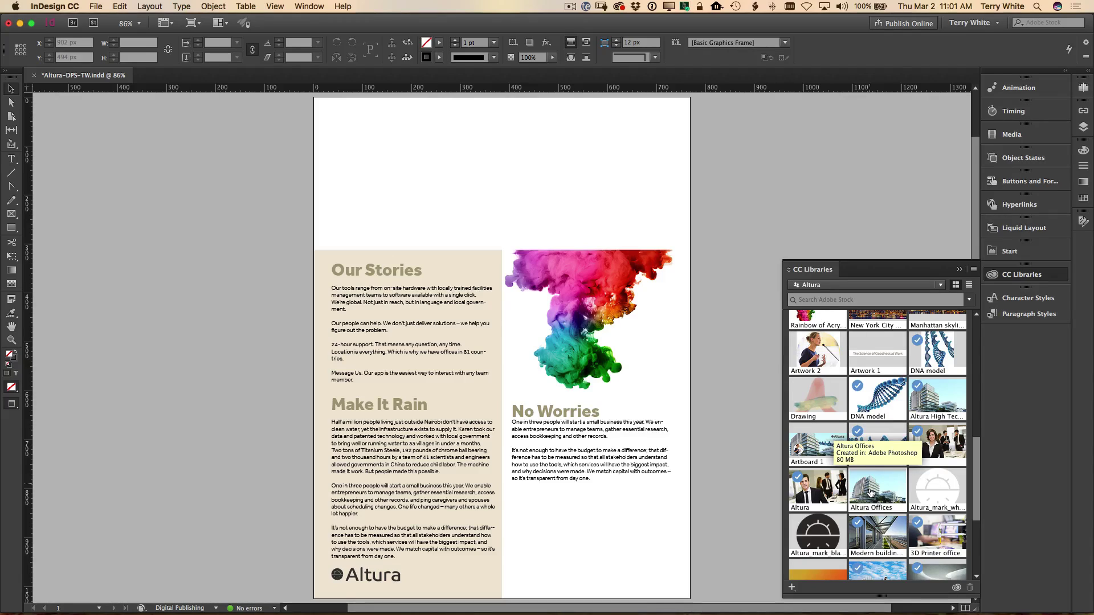
Load the Altura banner graphic from the library, ready to place.
scroll(870, 494, "up", 5)
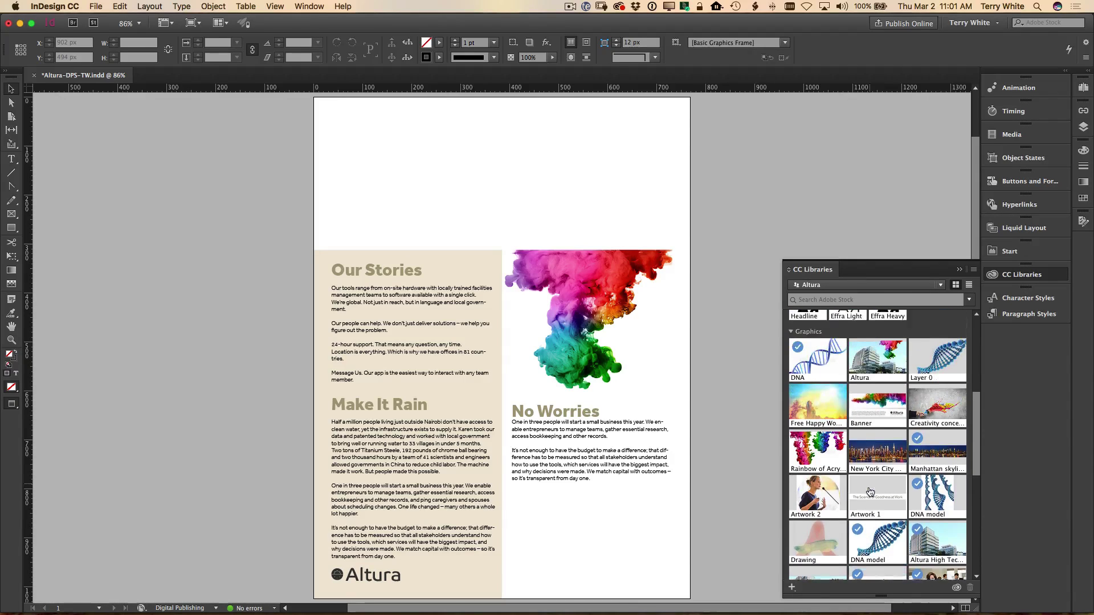
scroll(869, 491, "up", 3)
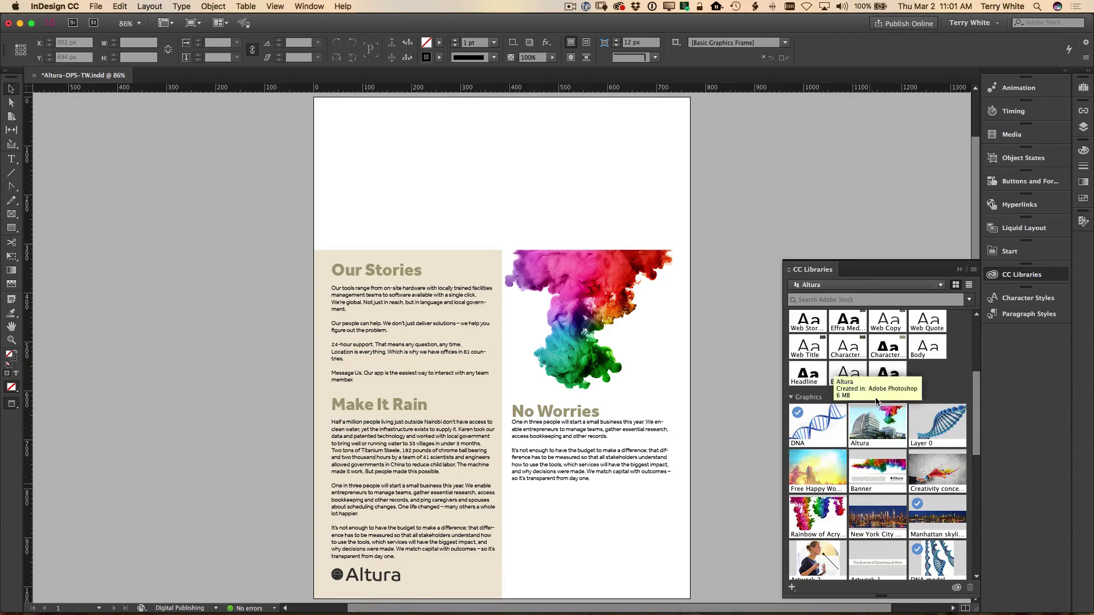
left_click(868, 424)
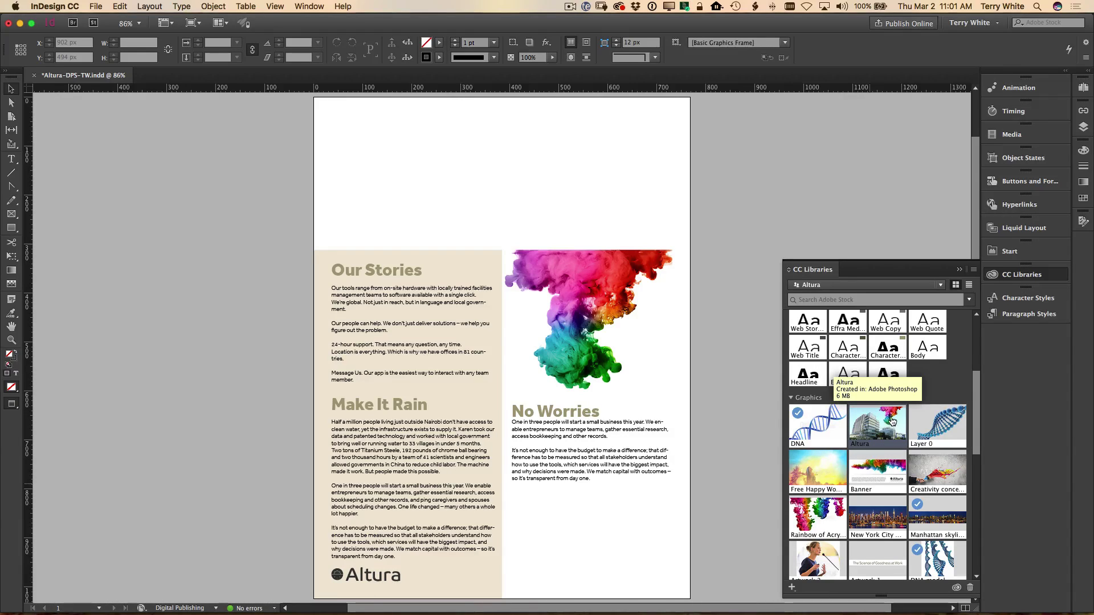
left_click_drag(872, 427, 436, 196)
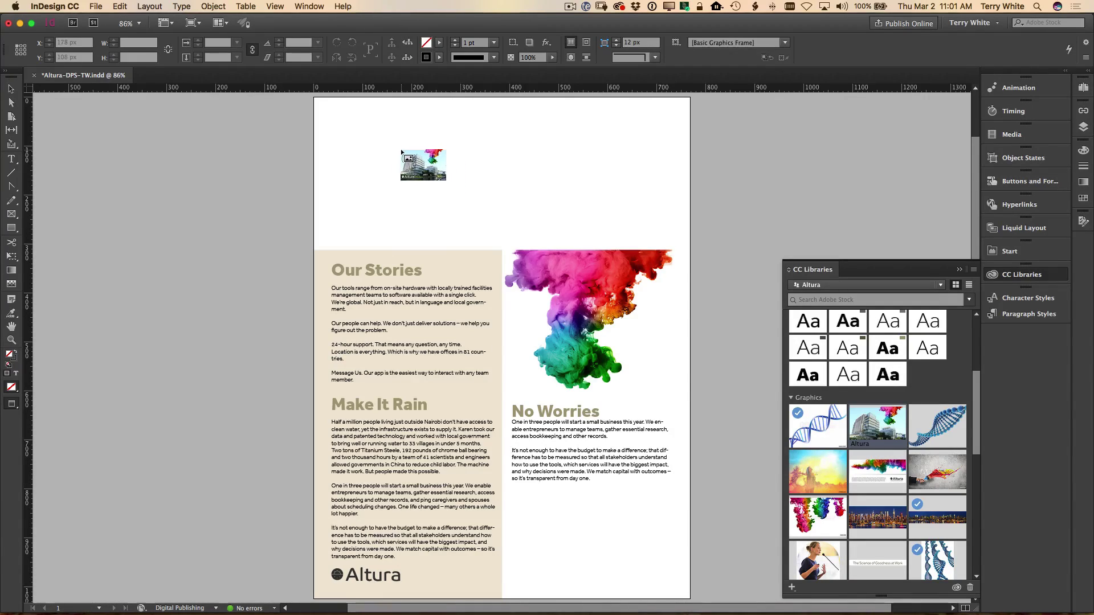
Place the Altura banner across the page top and shift the photo to reveal the logo.
left_click(412, 160)
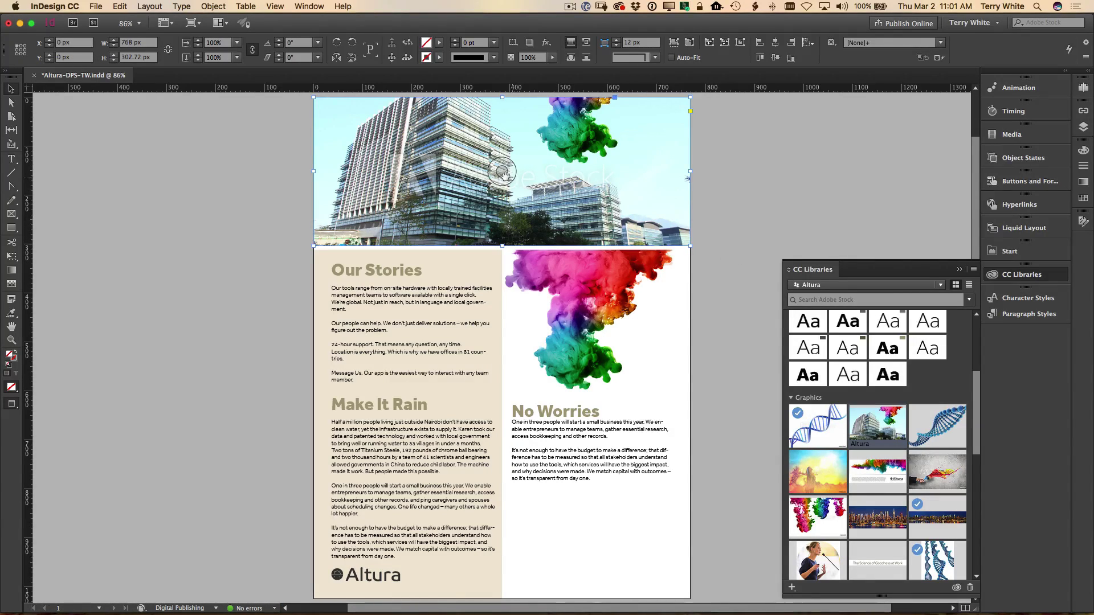
left_click_drag(502, 171, 502, 158)
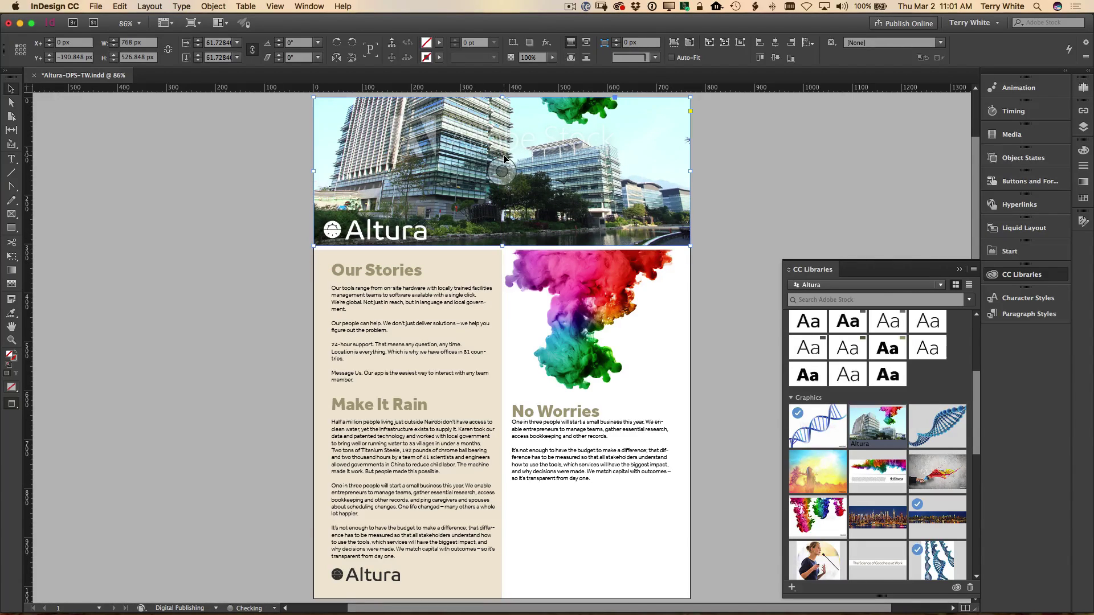
left_click(735, 249)
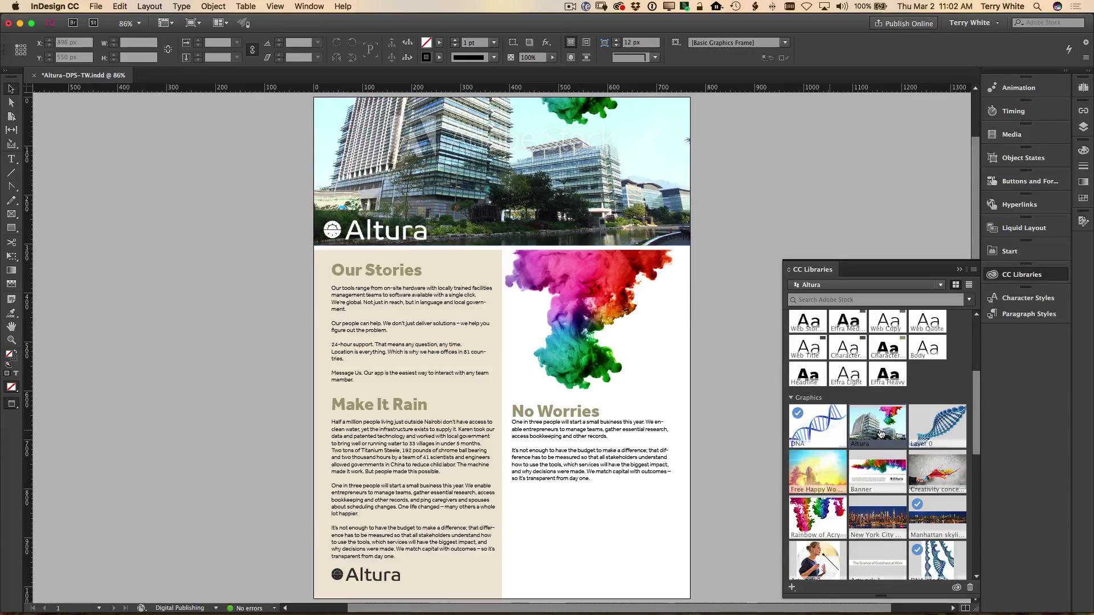
Edit the Altura library graphic in Photoshop, opening Altura.psd with its photo, smoke and logo layers.
mouse_move(887, 433)
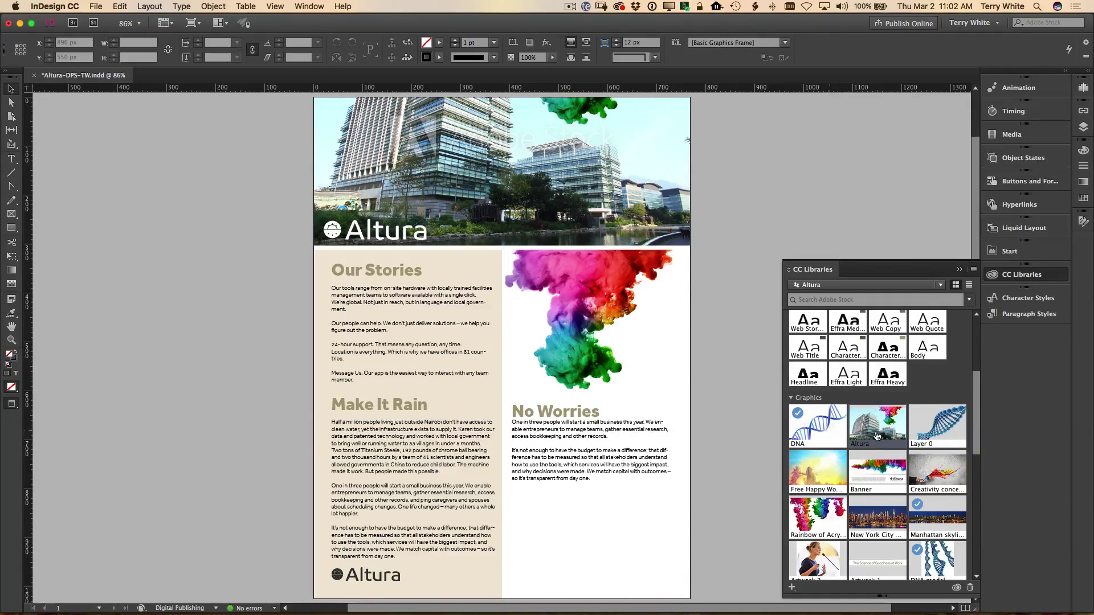
double_click(875, 434)
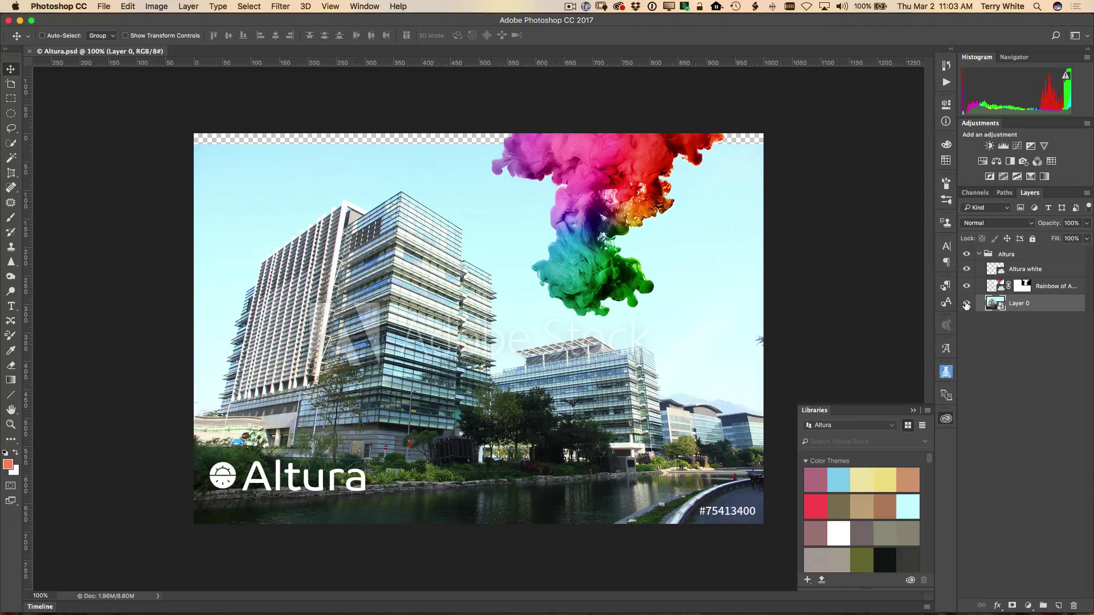
Check Layer 0's visibility, then apply Camera Raw Filter to the building photo layer.
left_click(967, 303)
left_click(966, 304)
left_click(249, 8)
mouse_move(281, 7)
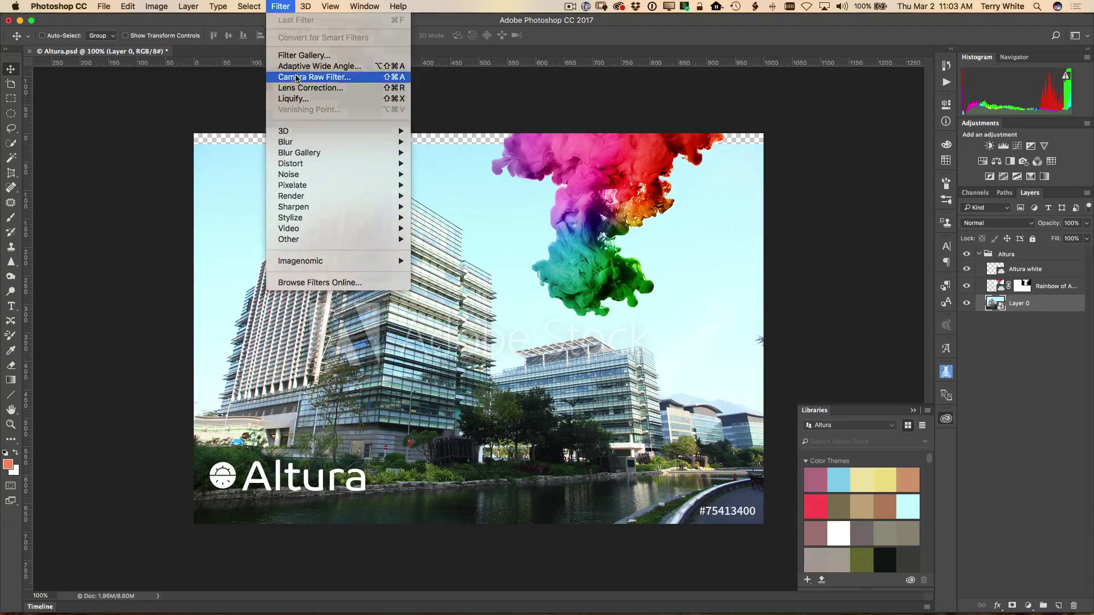
left_click(297, 78)
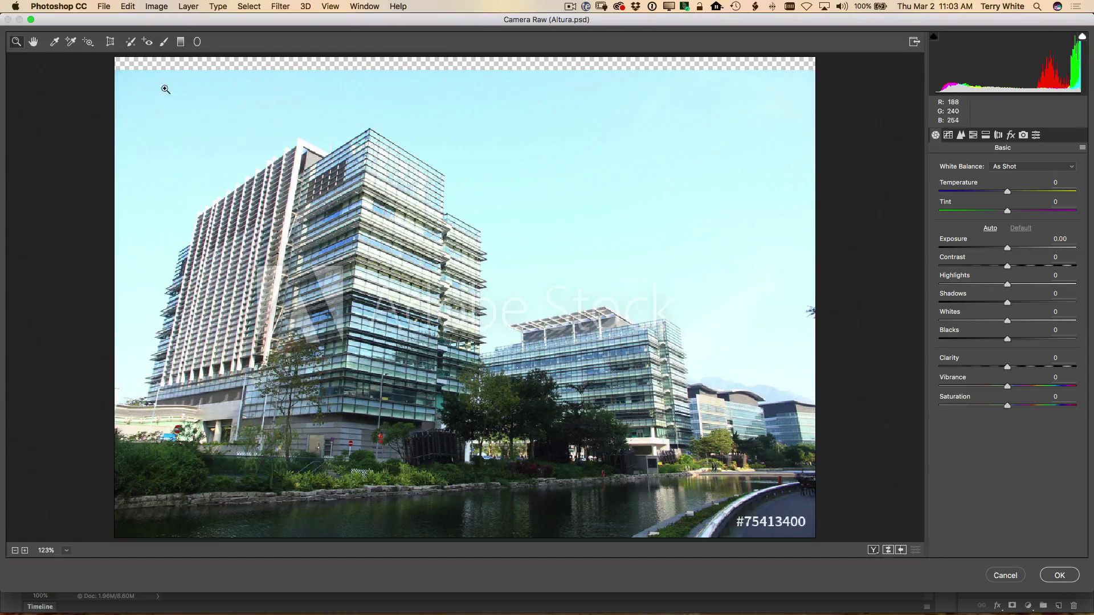
Straighten the buildings with Auto Upright, scale the photo to 113, and apply Camera Raw.
left_click(111, 45)
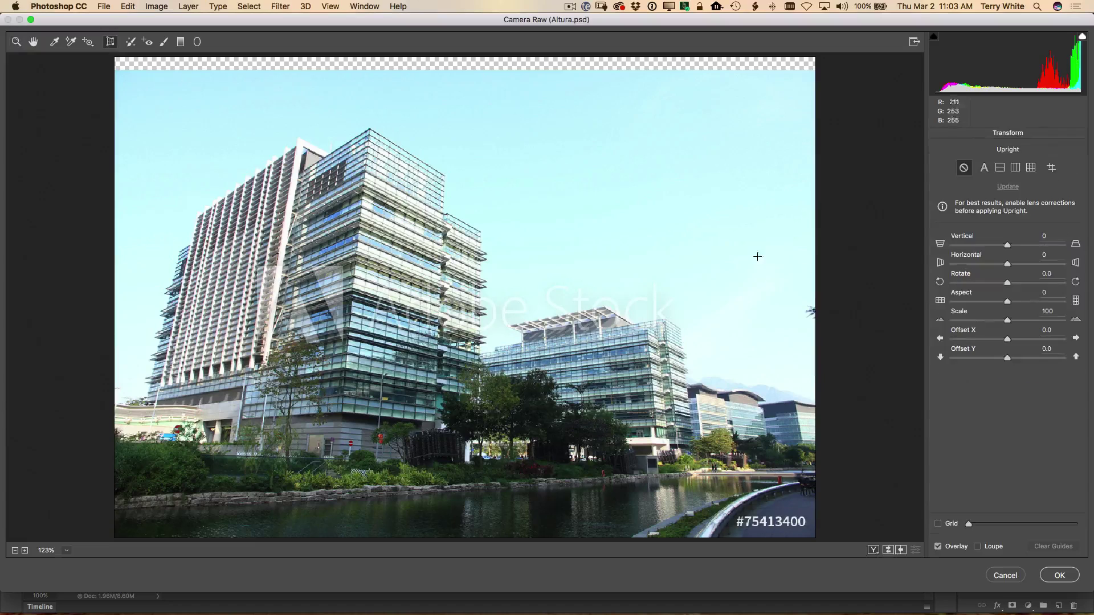
left_click(984, 169)
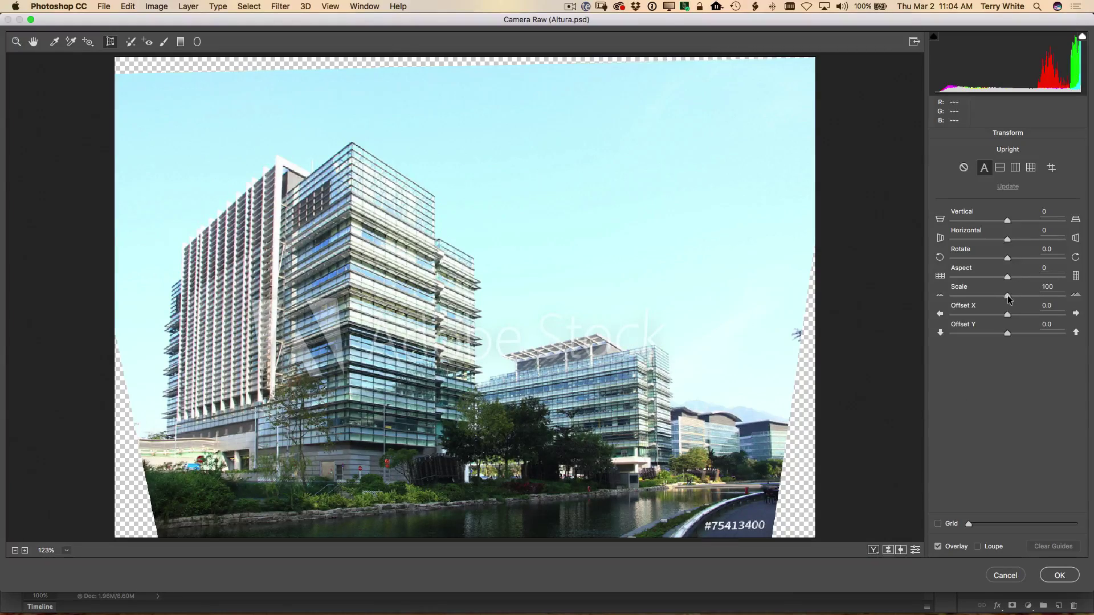
left_click_drag(1008, 295, 1021, 295)
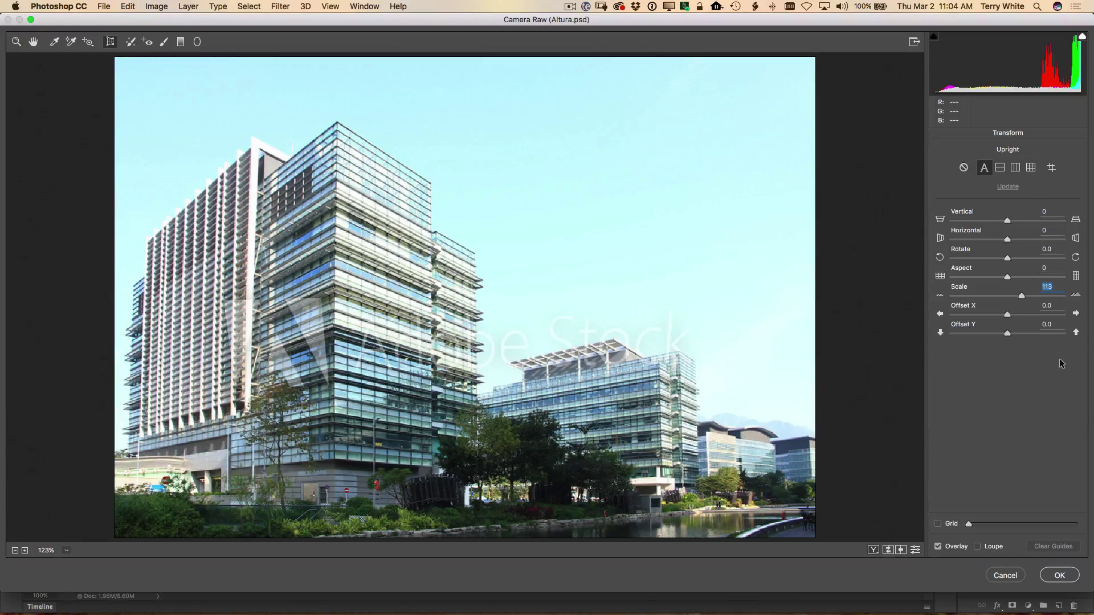
left_click(1060, 576)
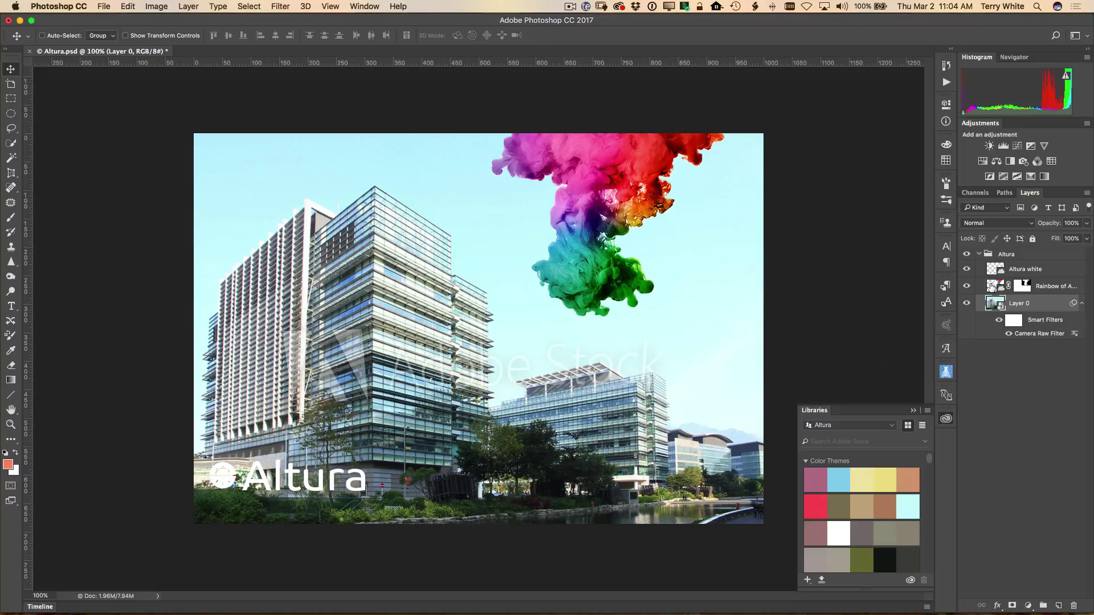
Move the Rainbow ink cloud layer 55 px lower, then save and close Altura.psd.
left_click(991, 287)
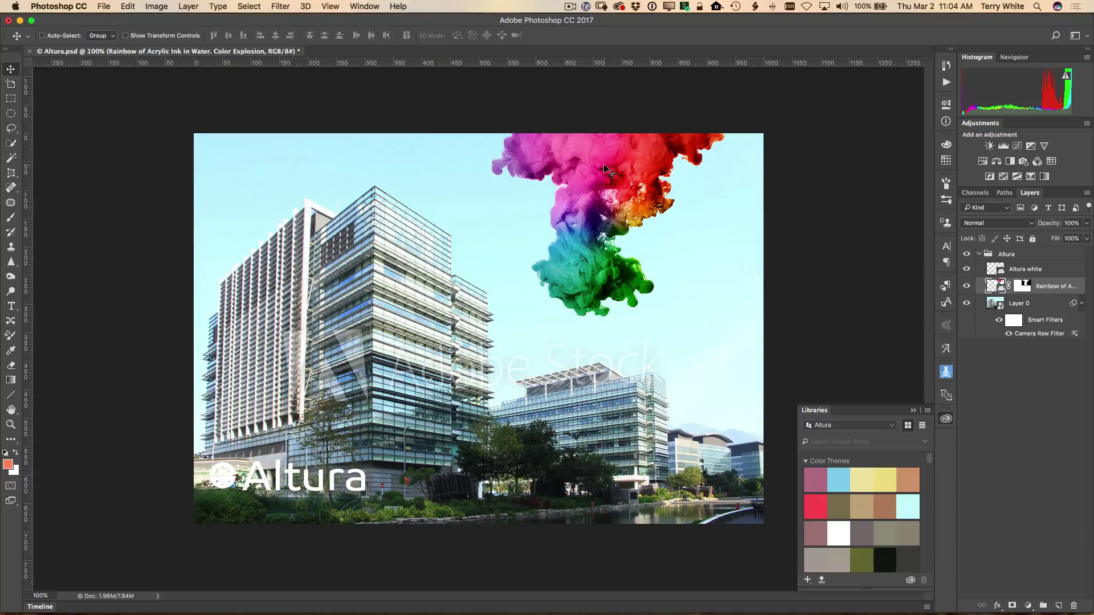
left_click_drag(604, 166, 600, 279)
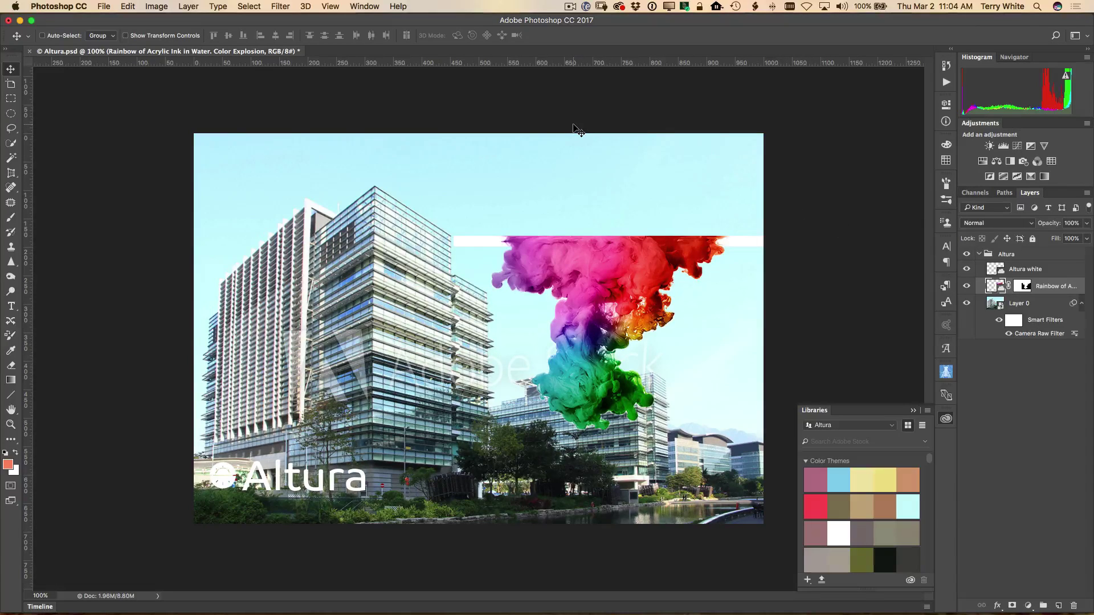
key("super+s")
left_click(31, 52)
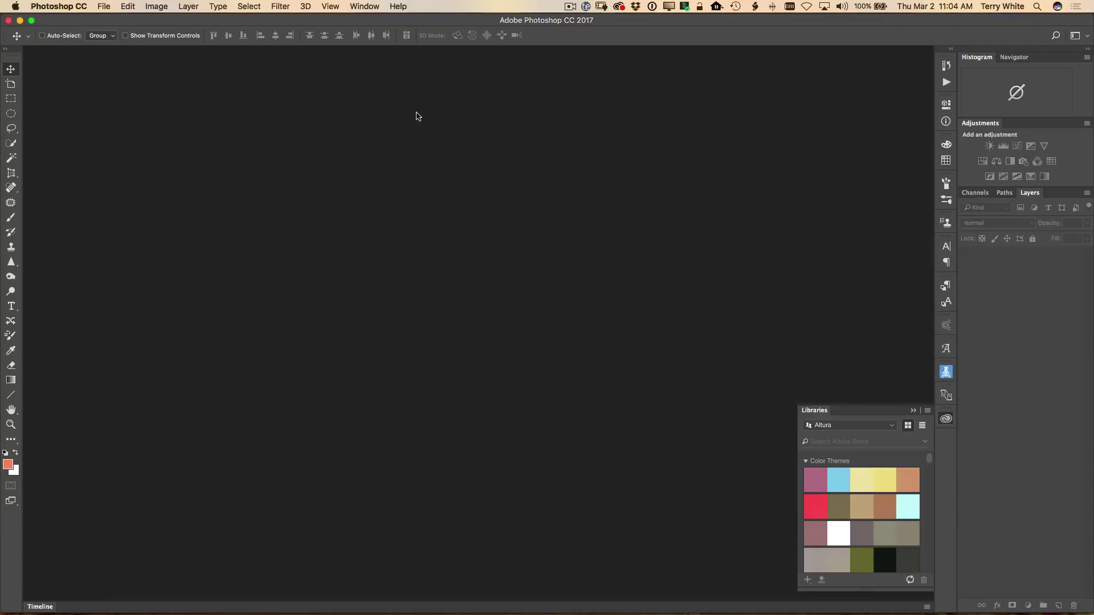
key("super+Tab")
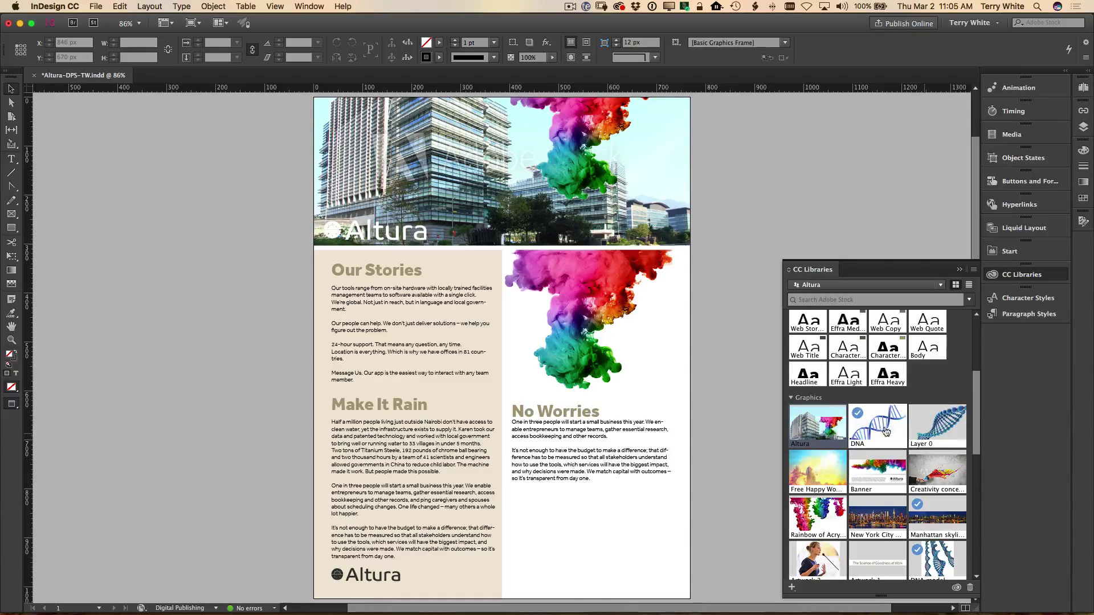
Browse the CC Libraries thumbnails after the Altura banner updates with straightened buildings.
mouse_move(894, 434)
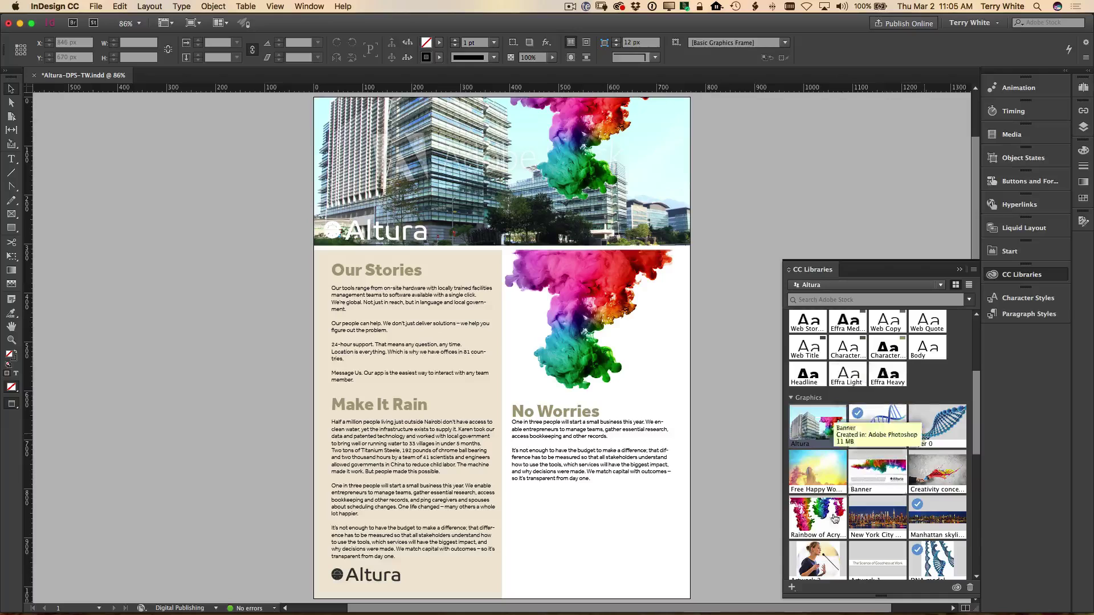
mouse_move(814, 522)
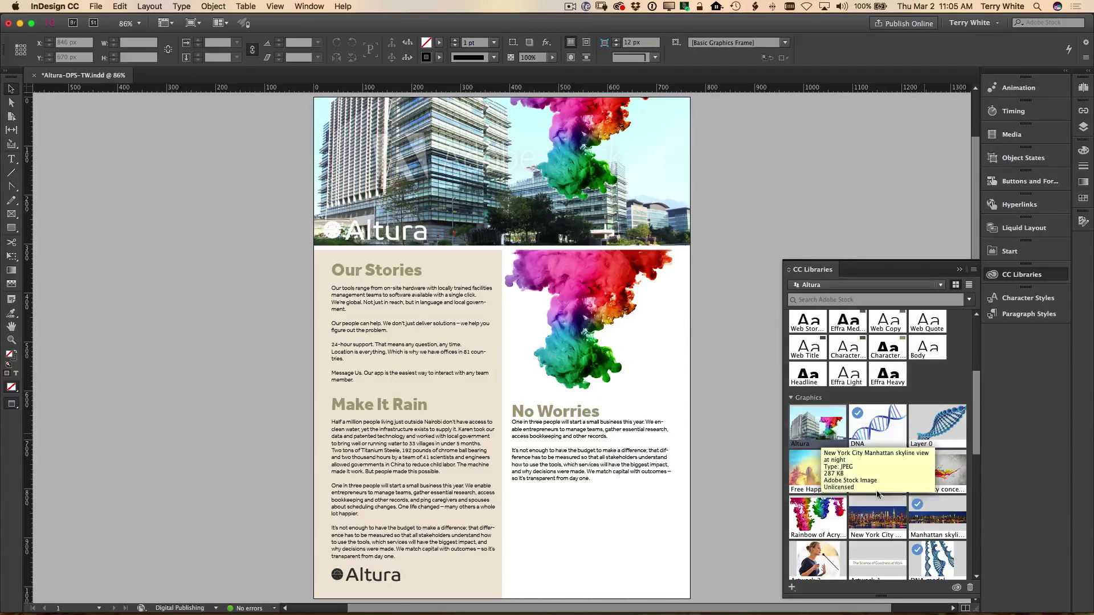
mouse_move(914, 454)
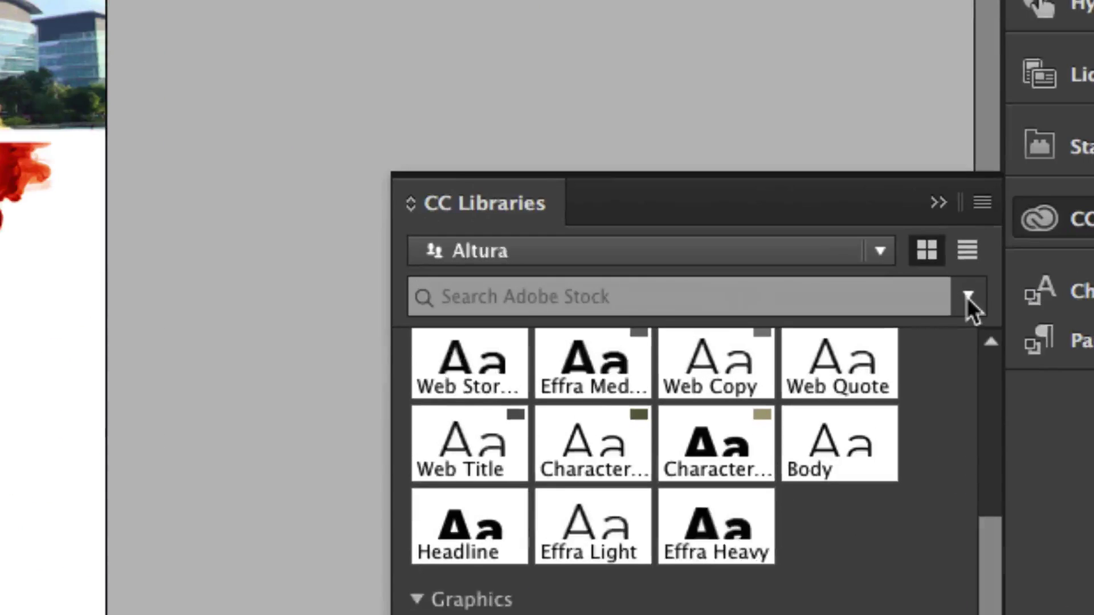
Set the CC Libraries search to Adobe Stock and search for 'DNA'.
left_click(968, 296)
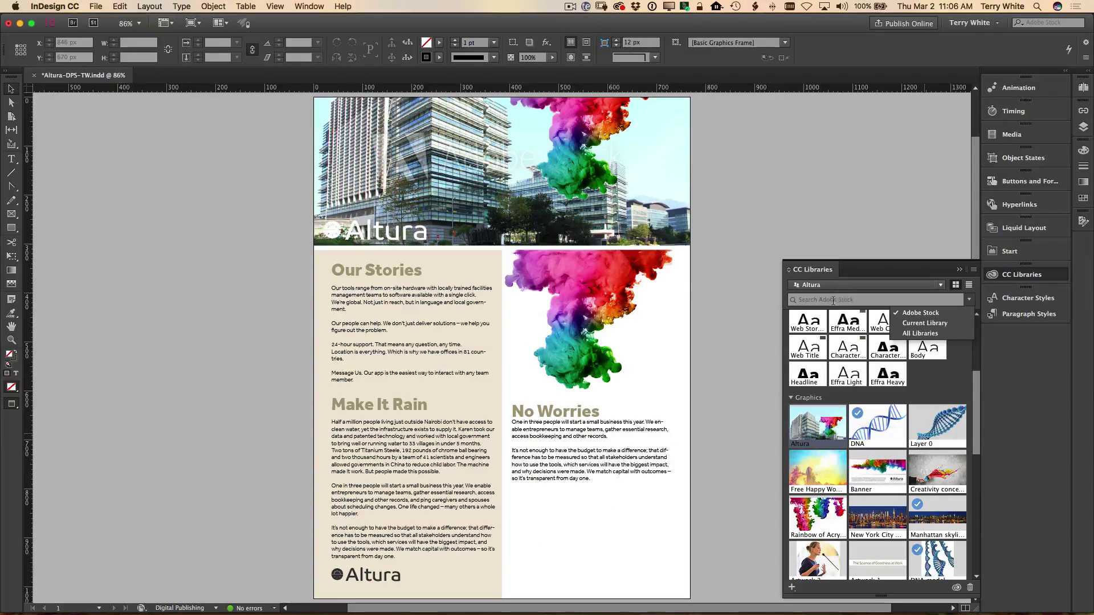
left_click(833, 300)
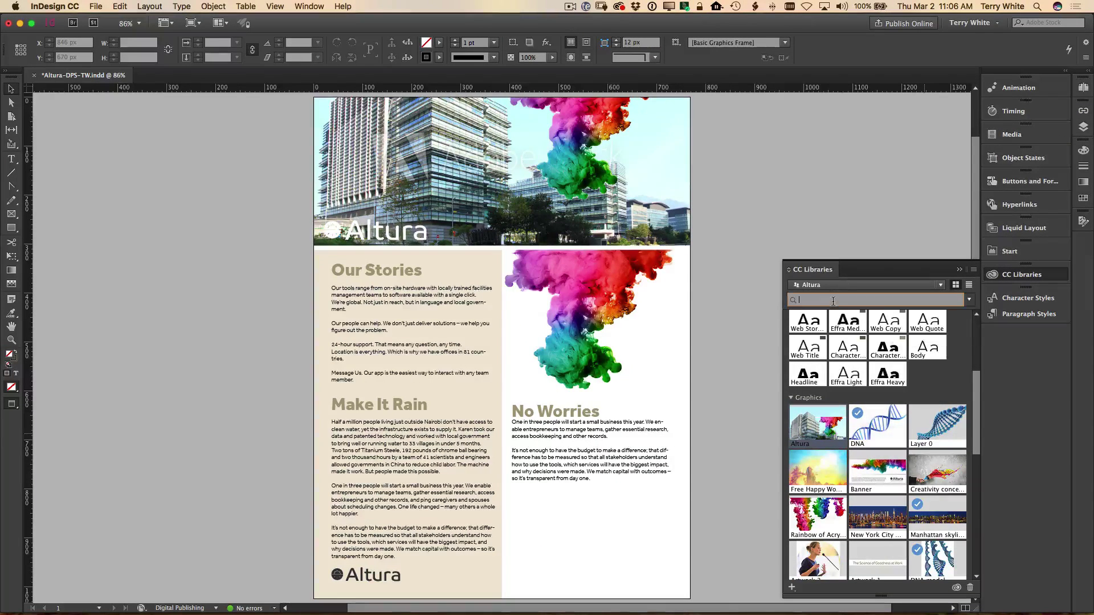
type("DNA")
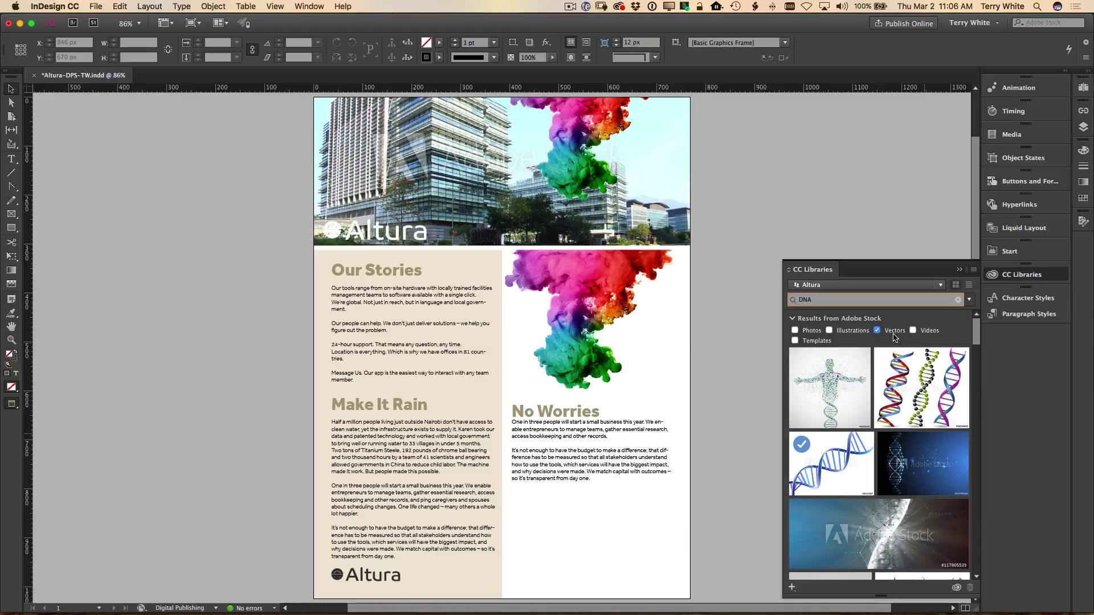
Browse the DNA Stock results and save the purple Human DNA helix preview to Altura.
scroll(892, 337, "down", 5)
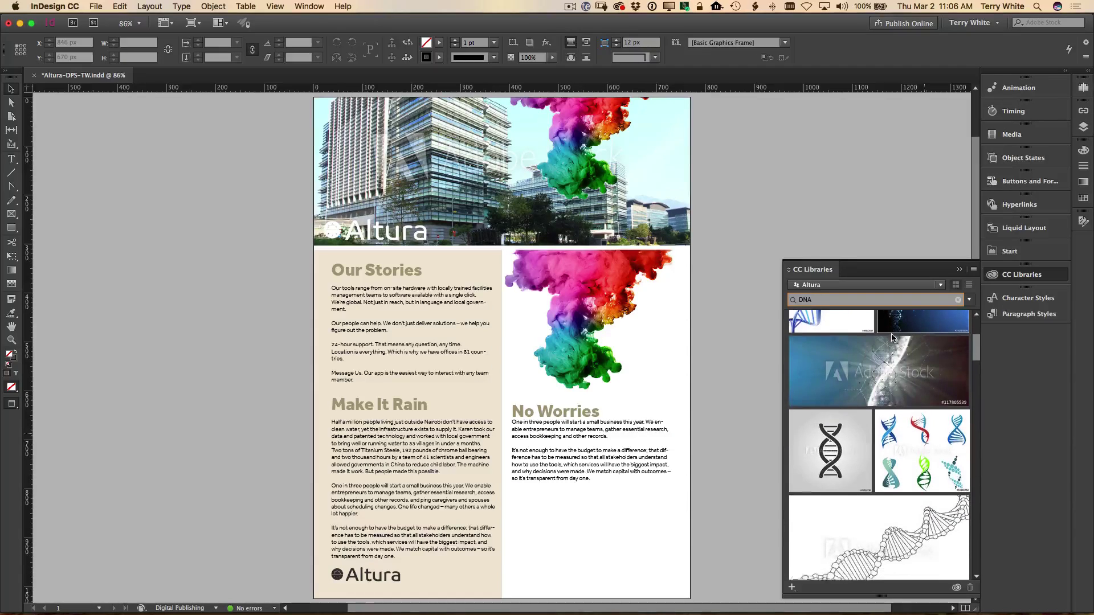
scroll(892, 337, "down", 4)
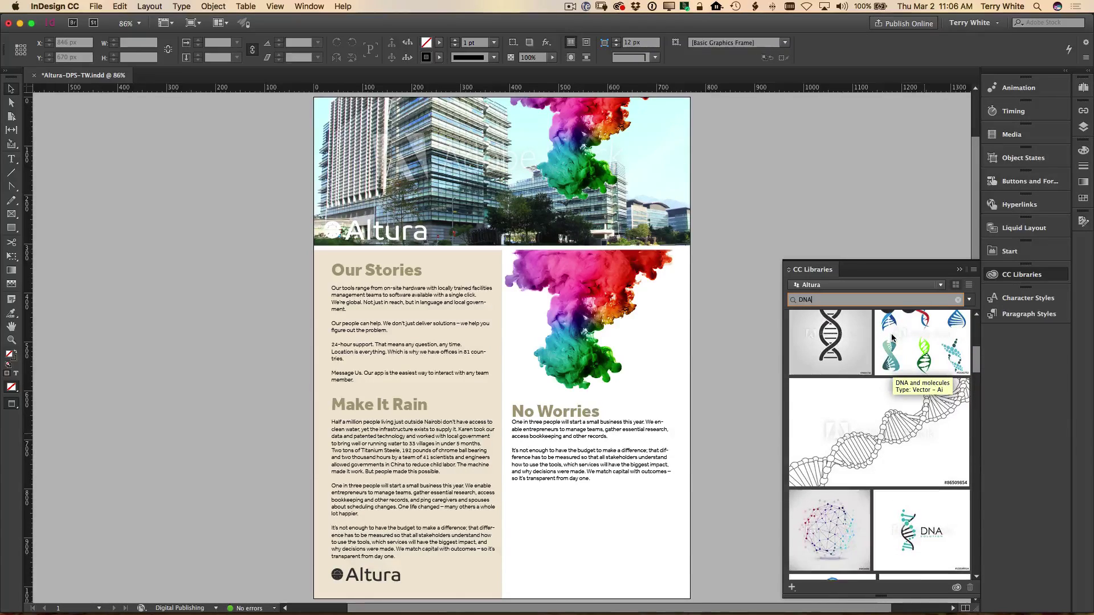
scroll(892, 337, "down", 10)
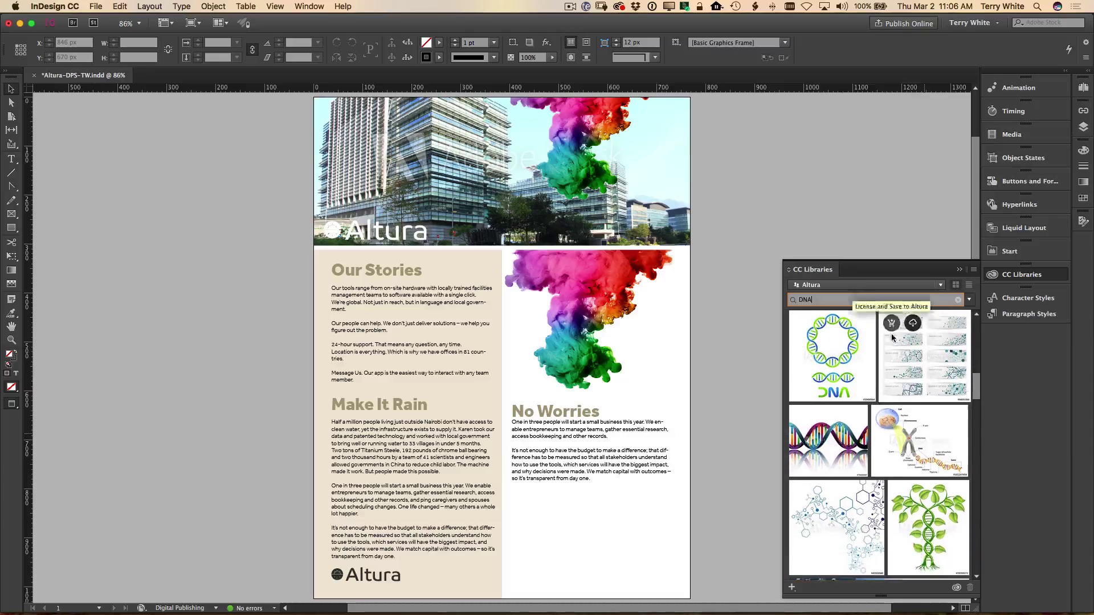
scroll(892, 338, "down", 12)
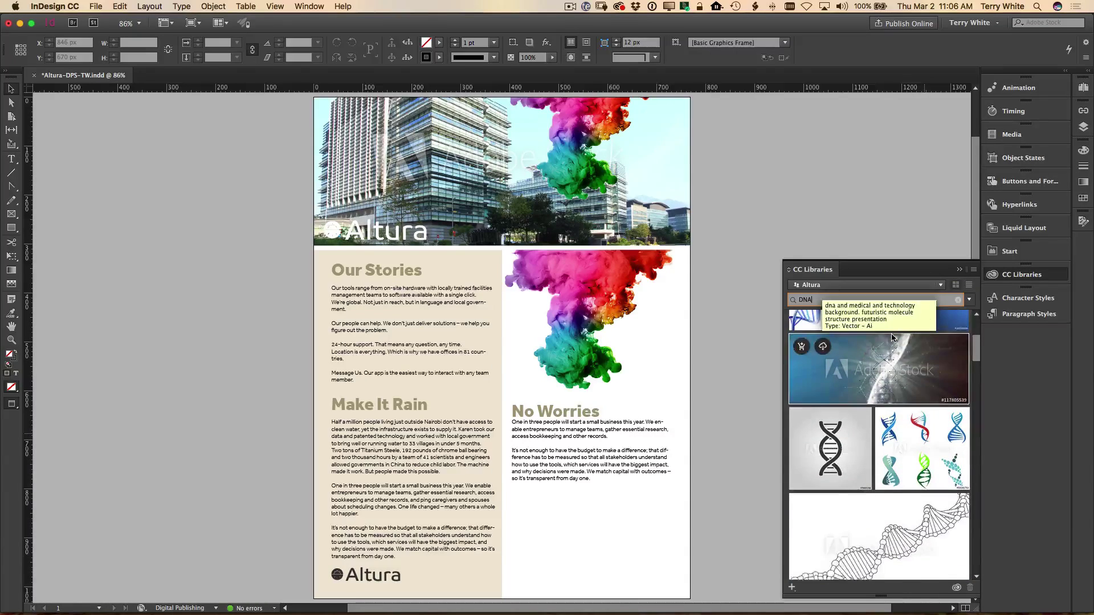
scroll(893, 338, "up", 6)
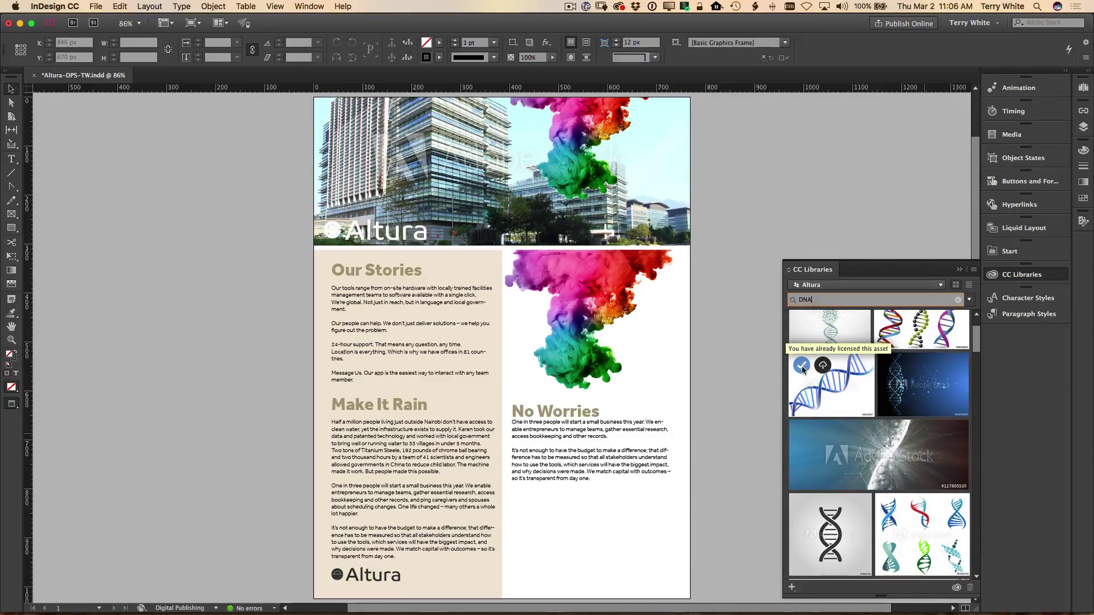
scroll(878, 375, "down", 6)
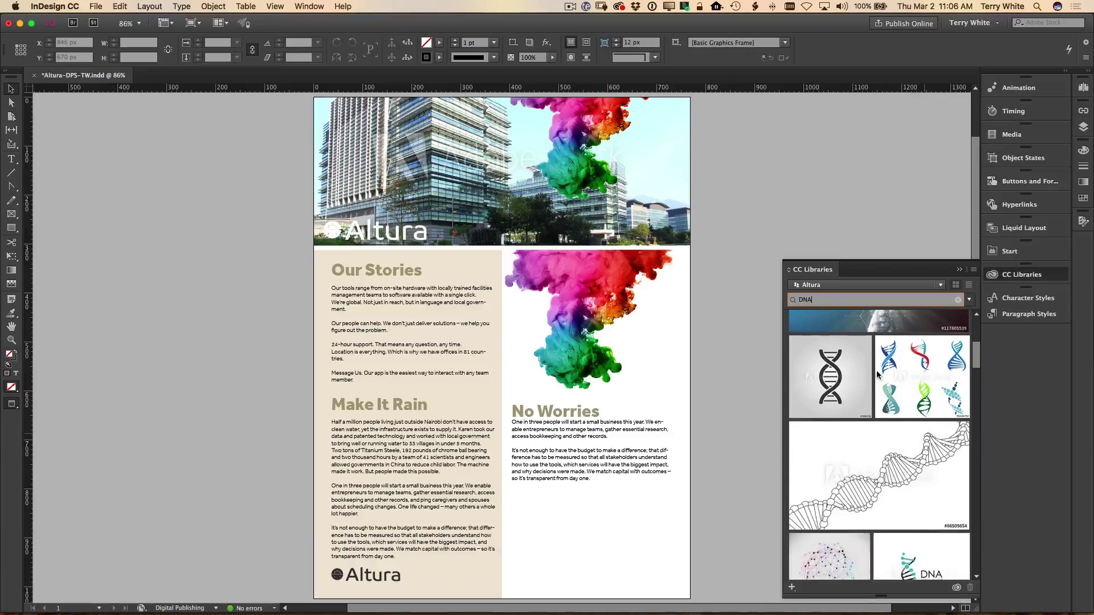
scroll(874, 373, "down", 3)
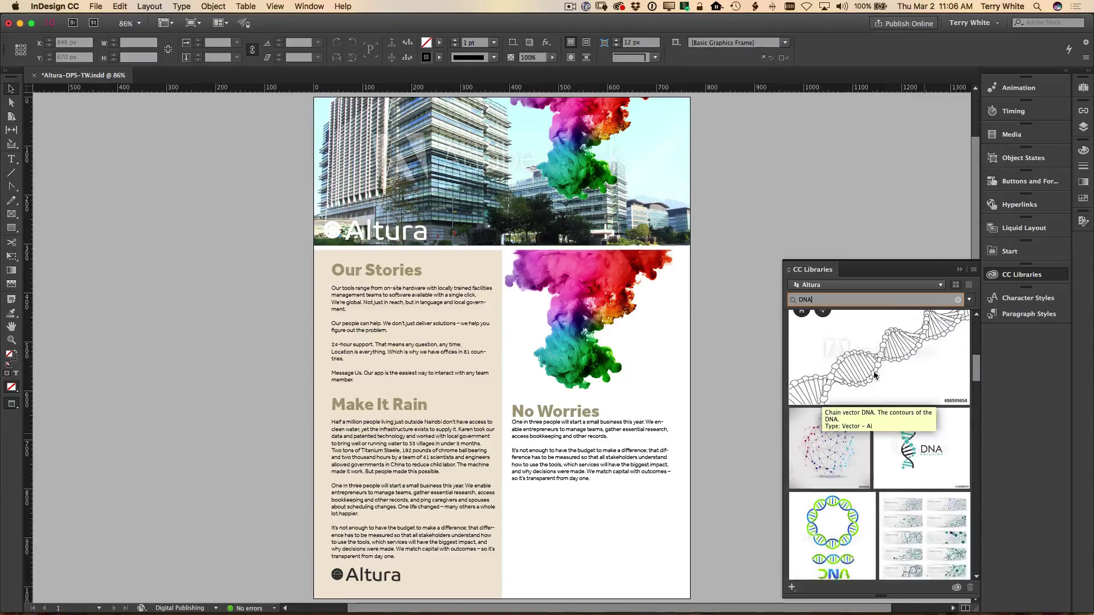
scroll(874, 375, "down", 7)
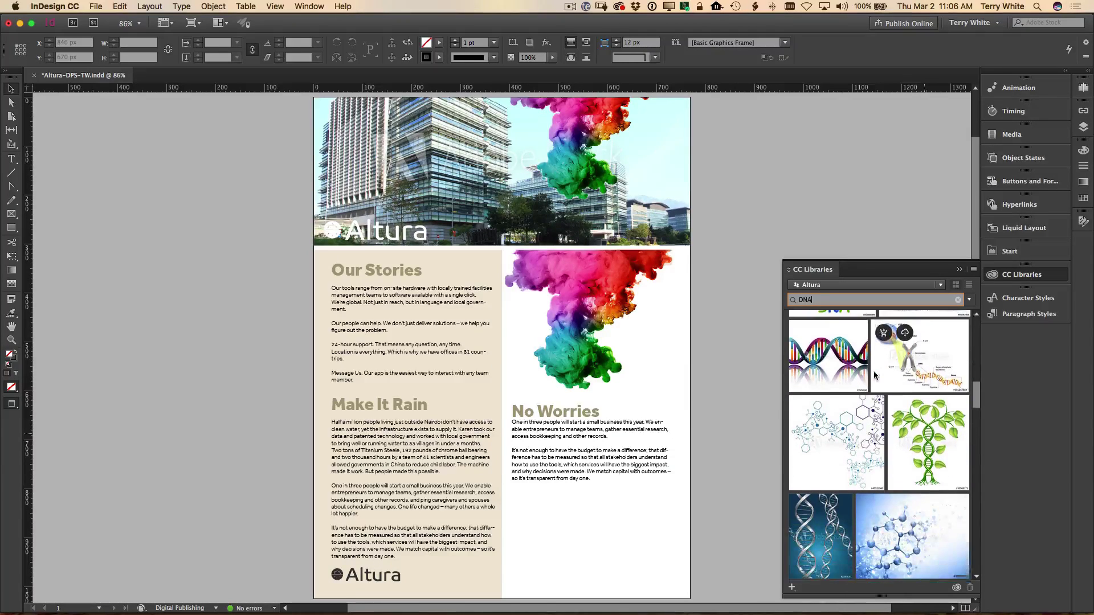
scroll(874, 375, "down", 10)
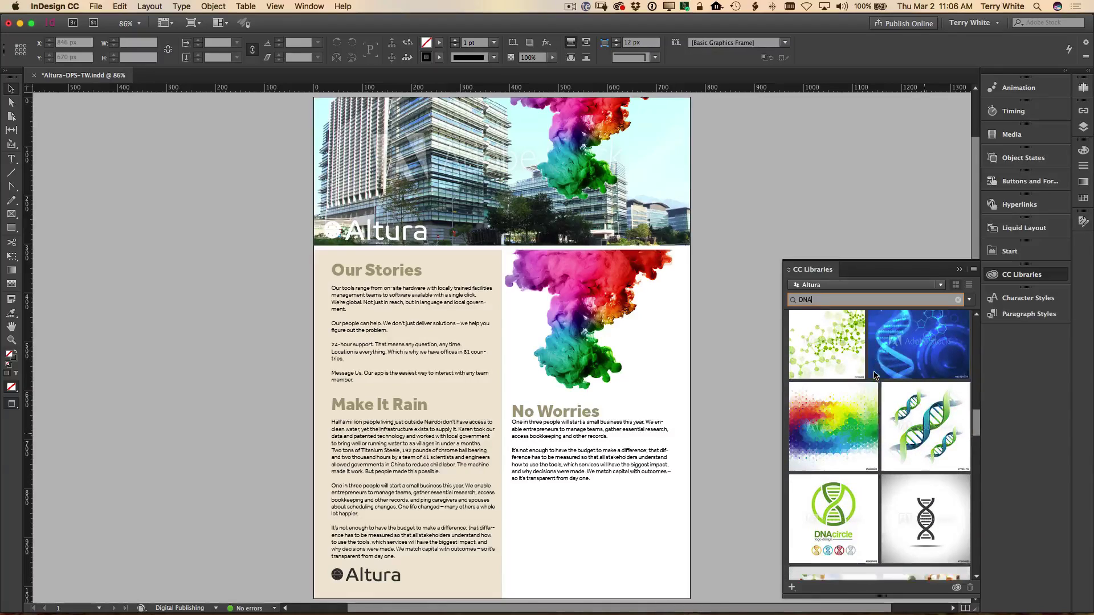
scroll(874, 375, "down", 5)
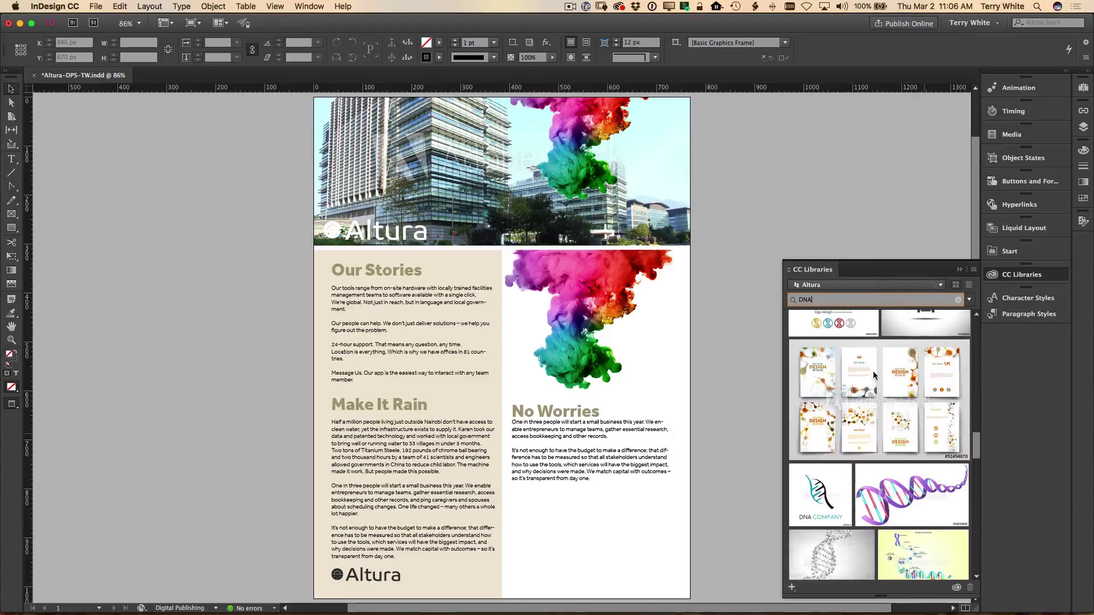
scroll(874, 375, "down", 3)
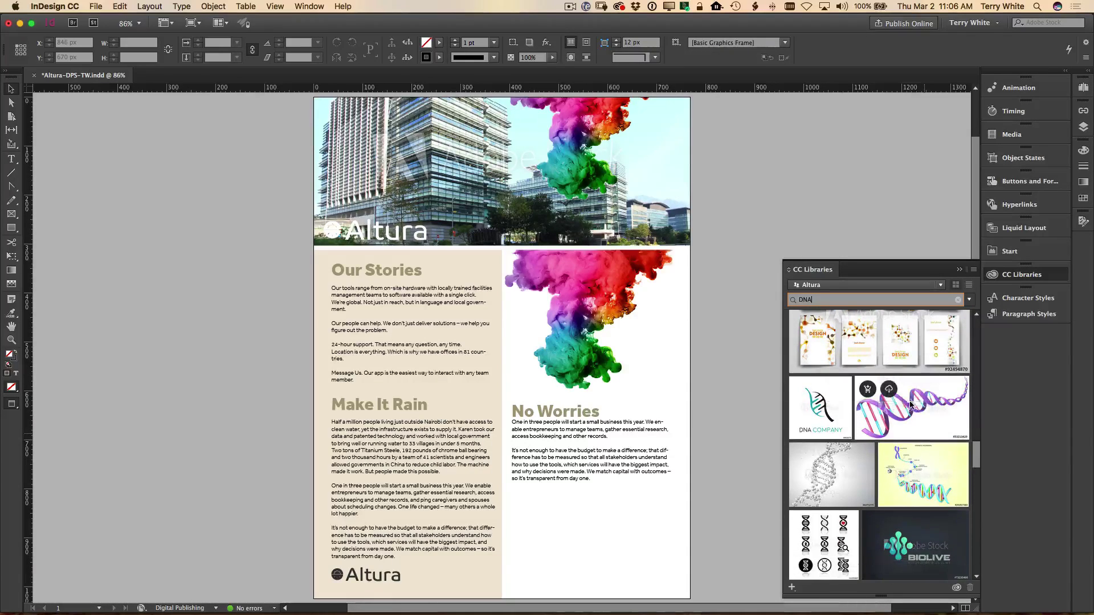
scroll(901, 394, "down", 3)
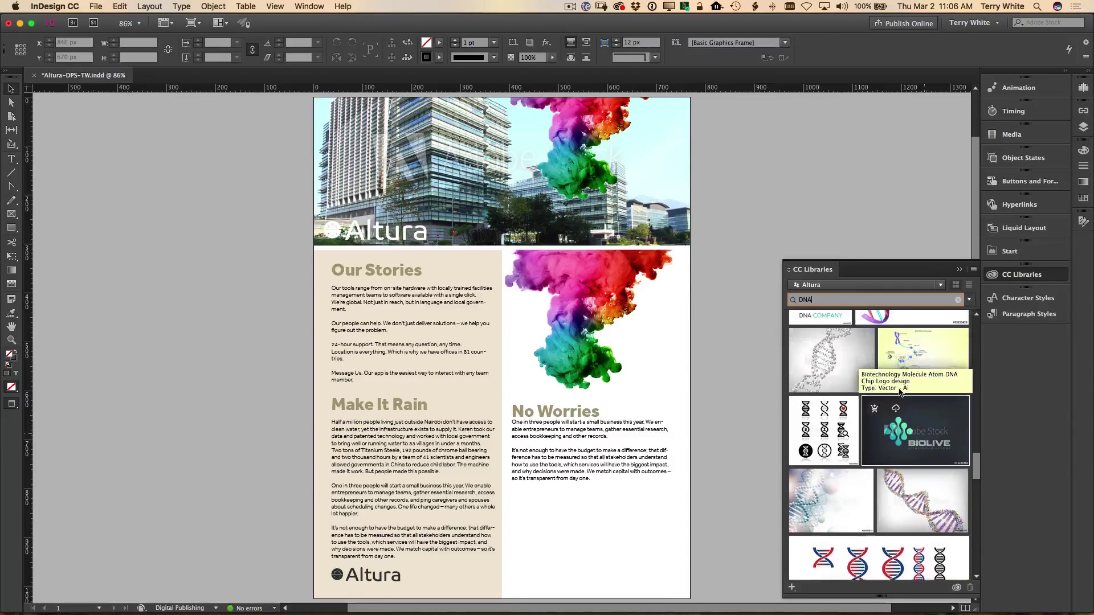
scroll(901, 392, "up", 4)
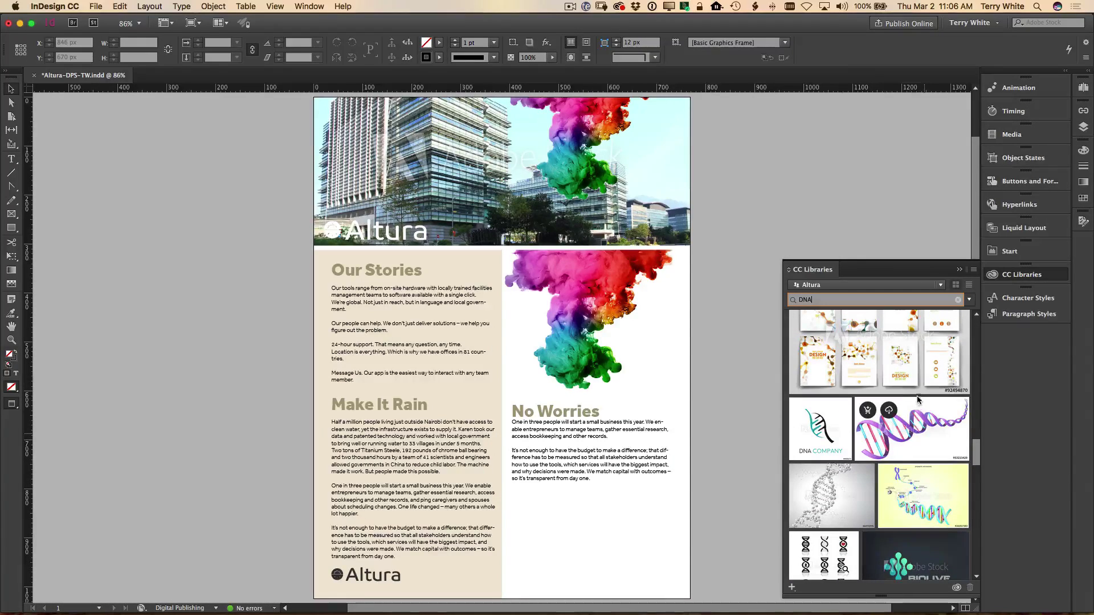
left_click(889, 411)
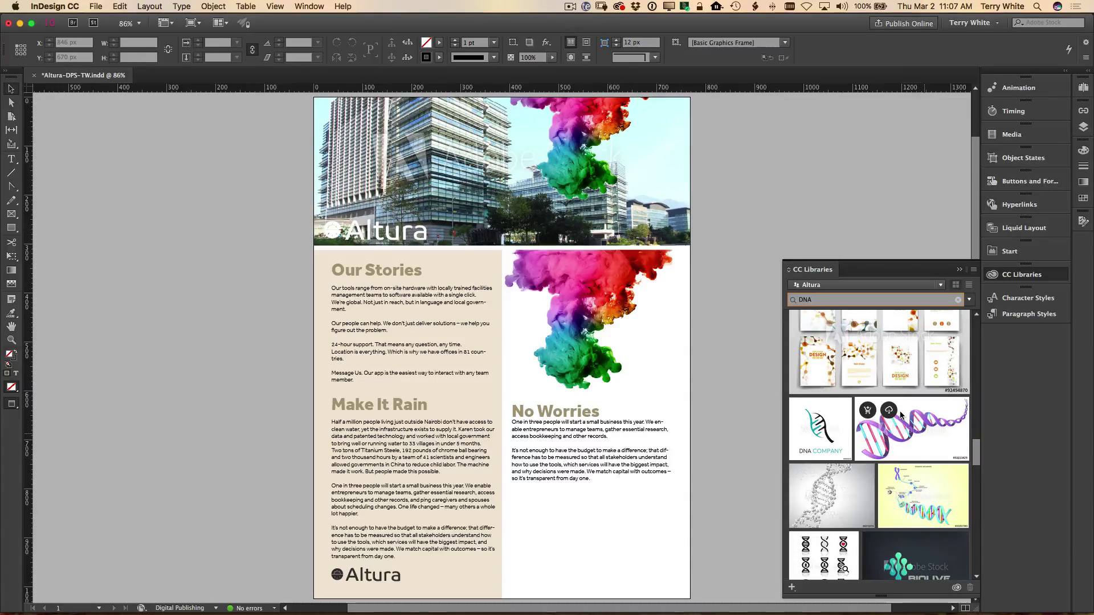
scroll(899, 415, "down", 10)
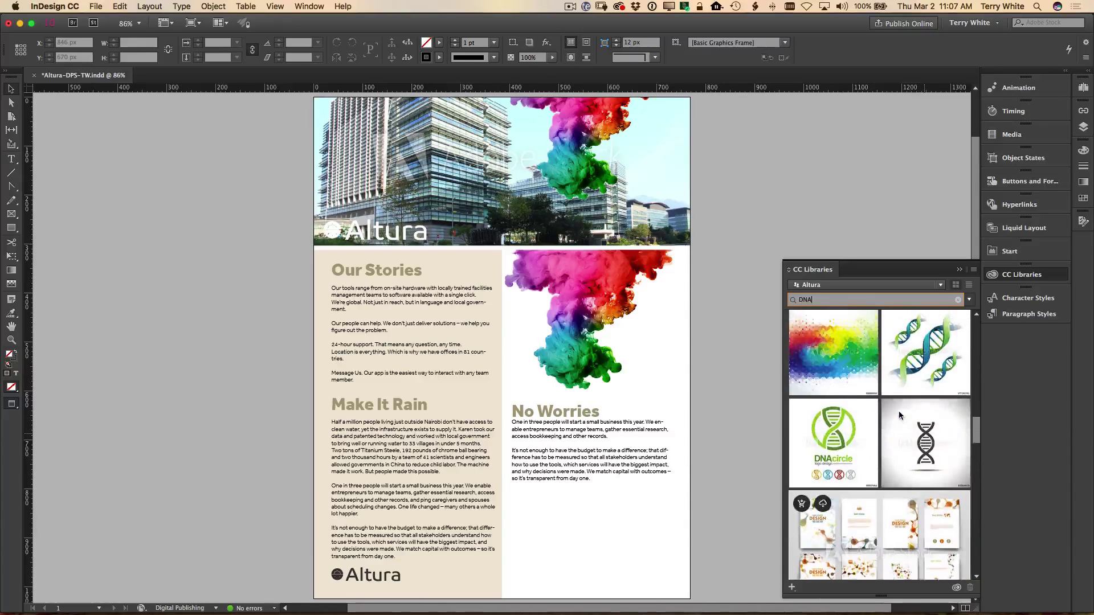
scroll(899, 414, "down", 10)
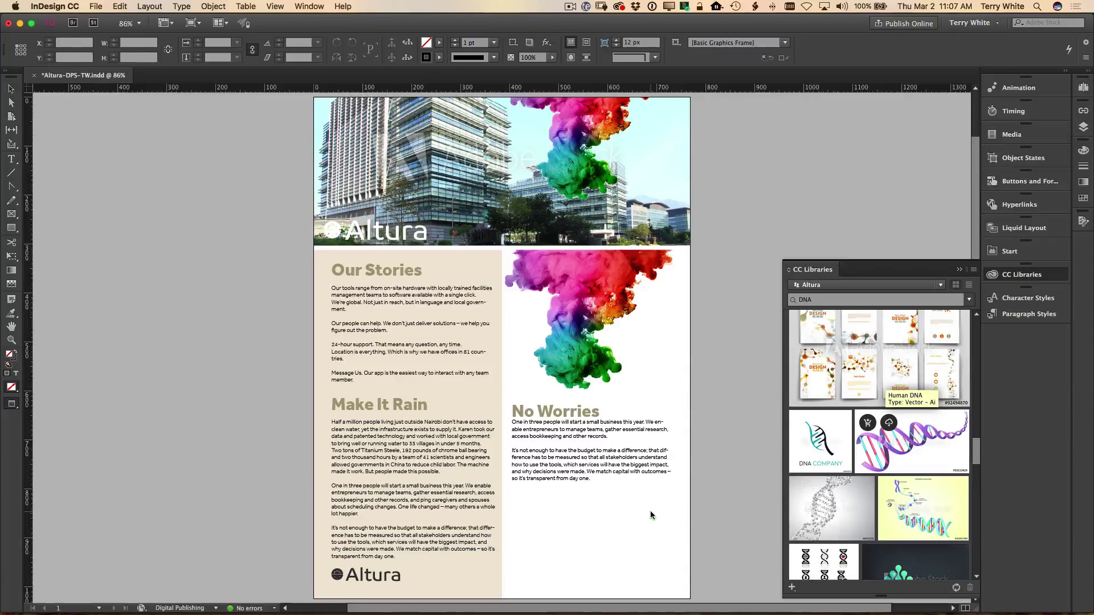
Place the DNA helix preview below No Worries and fit it proportionally in its frame.
left_click_drag(651, 510, 536, 512)
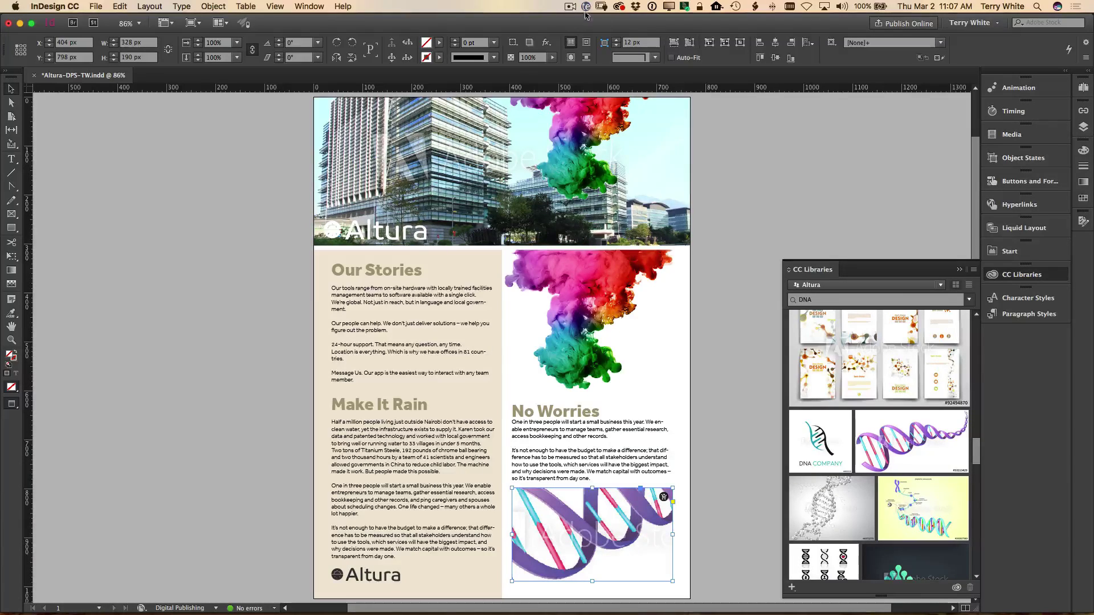
left_click(675, 45)
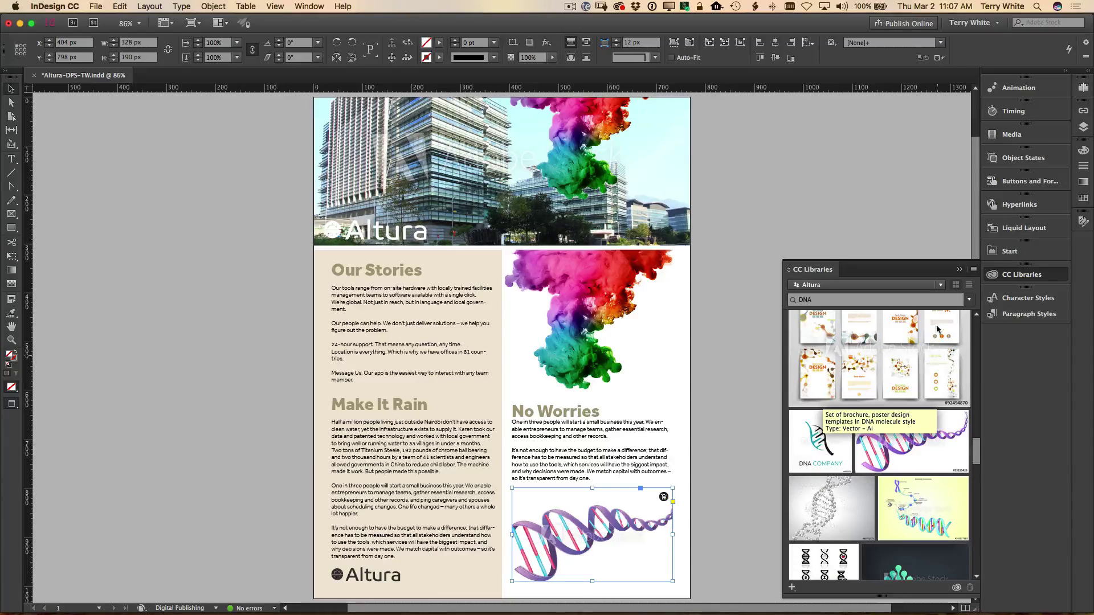
License the placed Human DNA image and clear the search to show the Altura library.
left_click(663, 498)
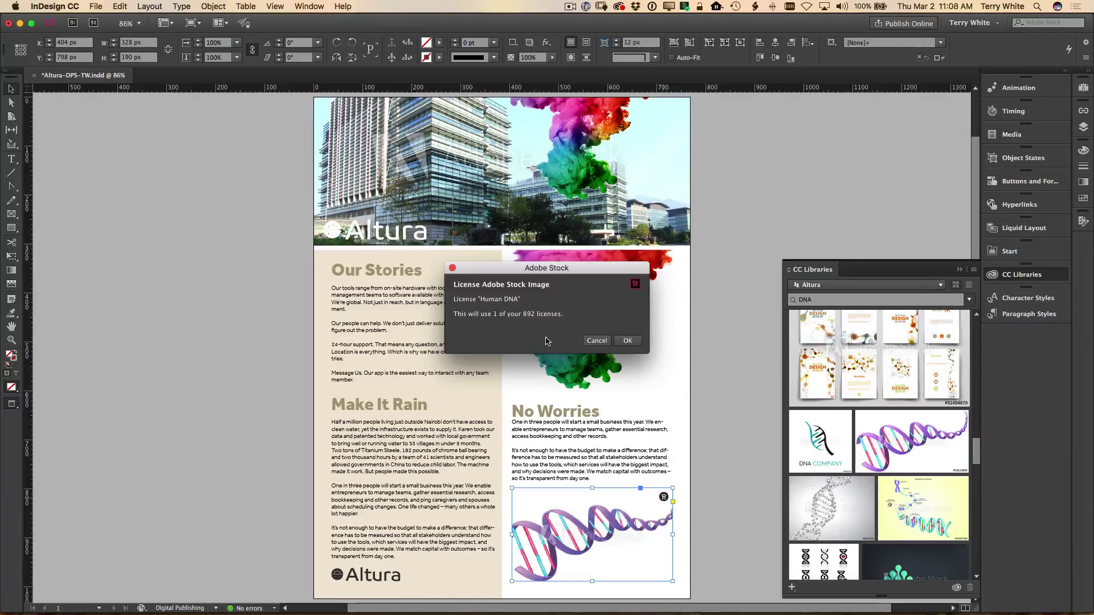
left_click(627, 341)
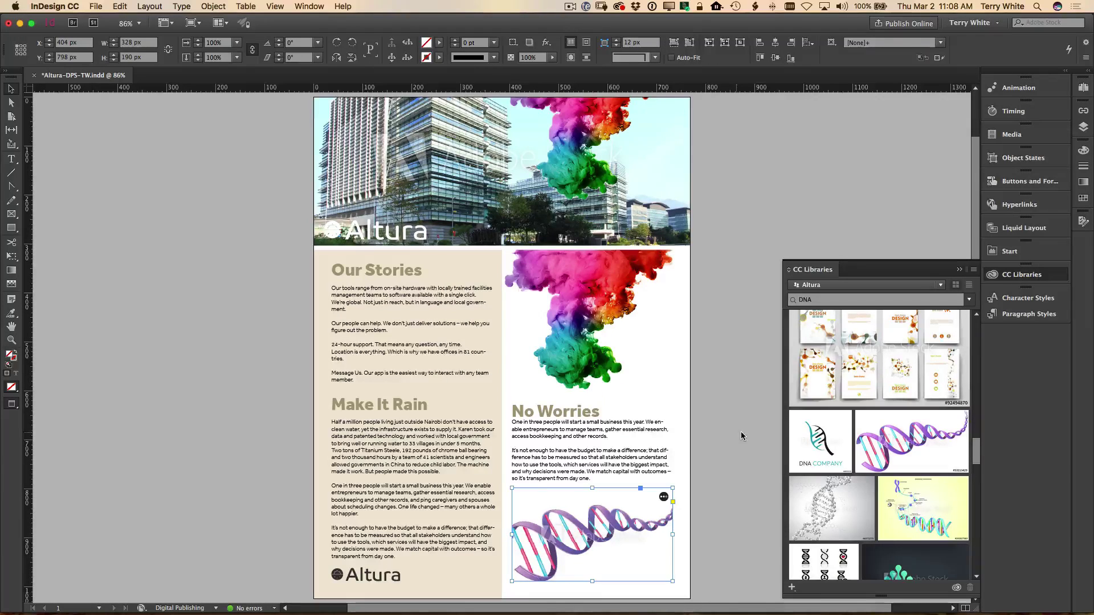
left_click(958, 301)
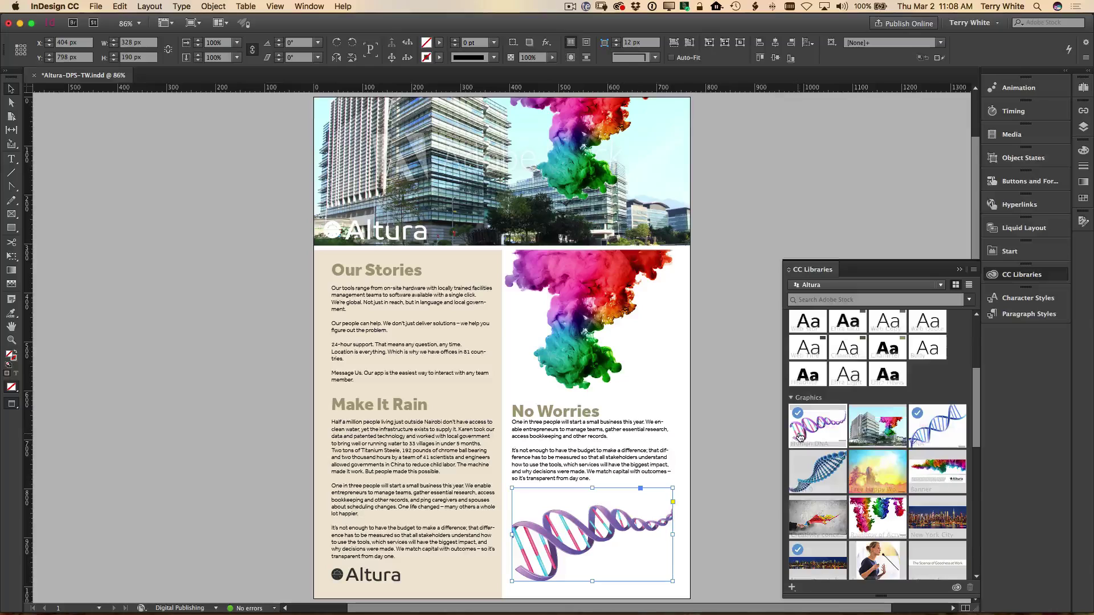
mouse_move(800, 436)
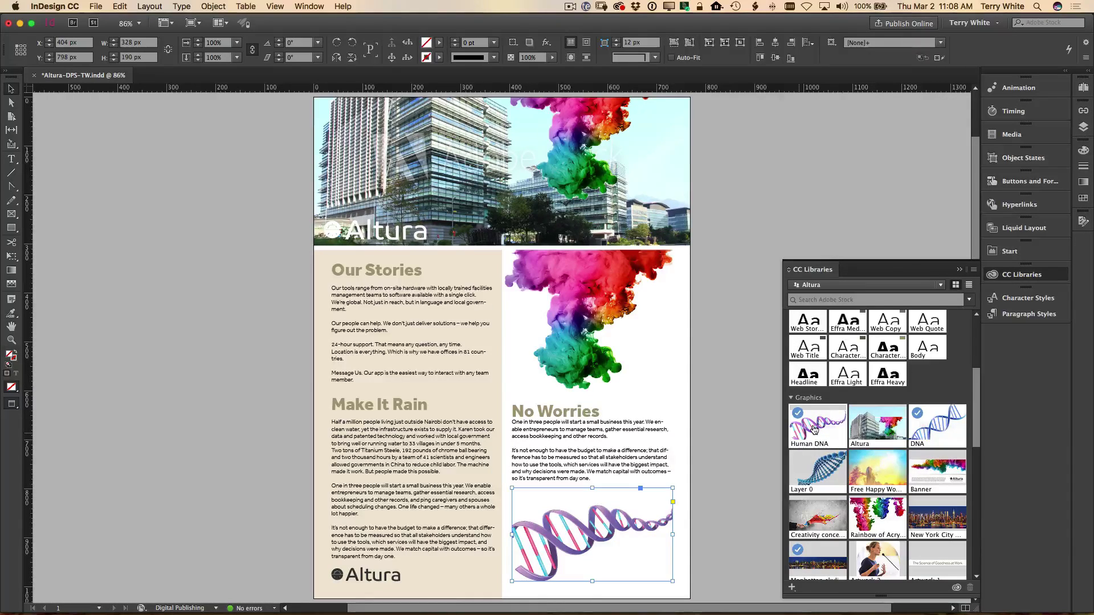
Open the Human DNA graphic in Illustrator, test light-blue and pink recolours, then undo both.
double_click(814, 429)
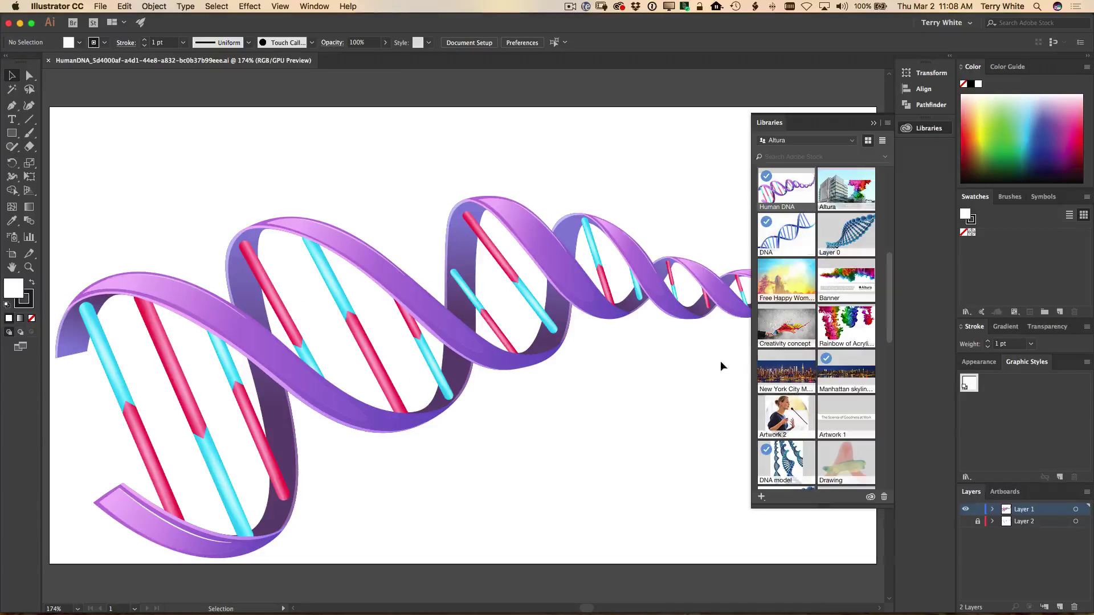
left_click(549, 251)
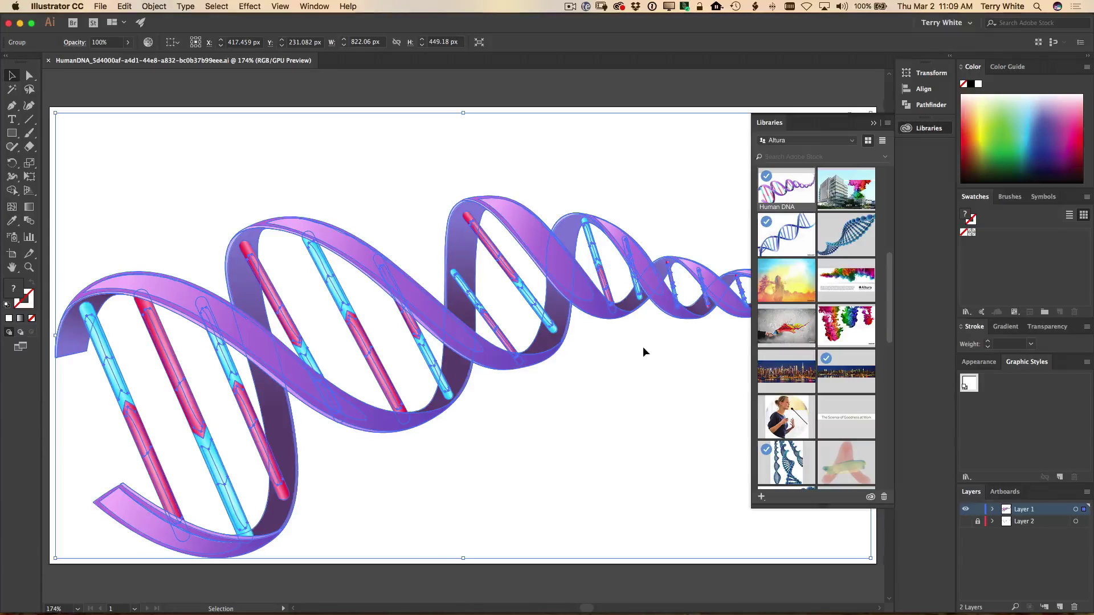
scroll(805, 351, "up", 1)
scroll(805, 350, "up", 10)
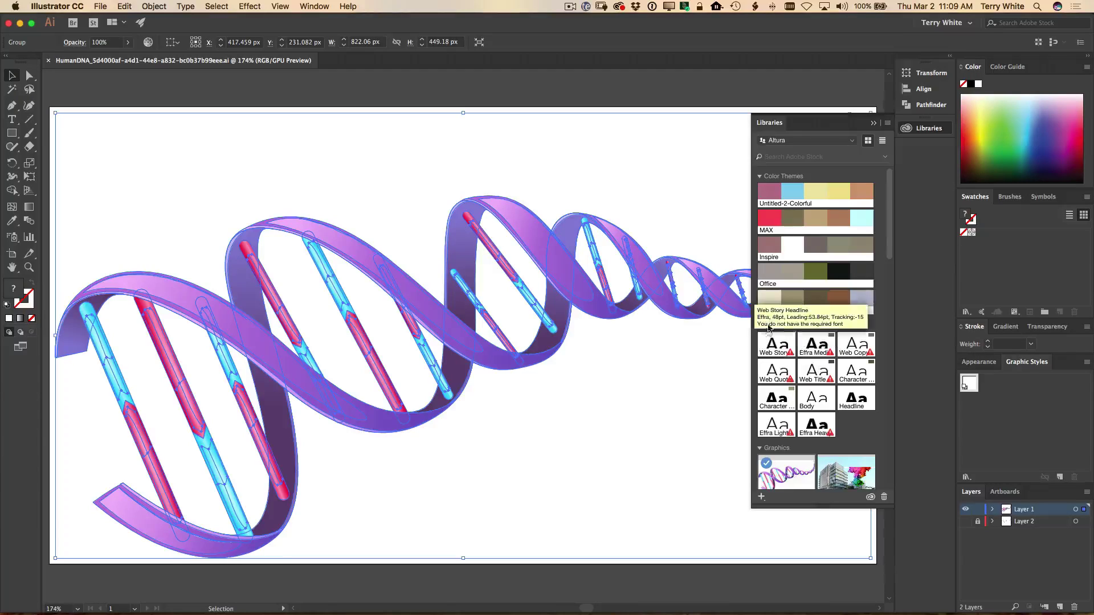
mouse_move(791, 197)
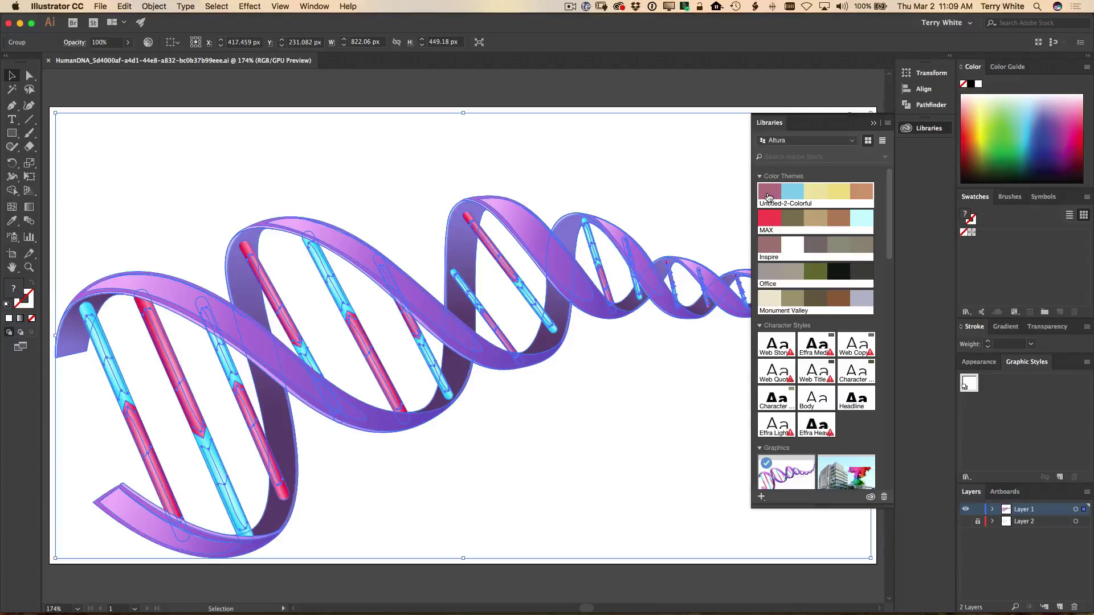
mouse_move(859, 196)
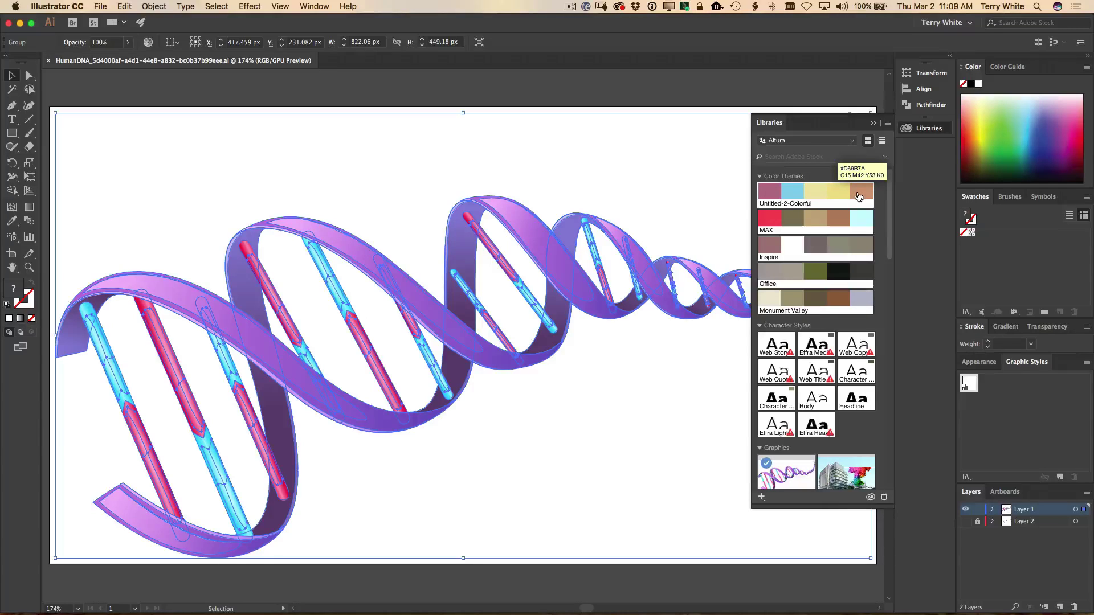
left_click(794, 197)
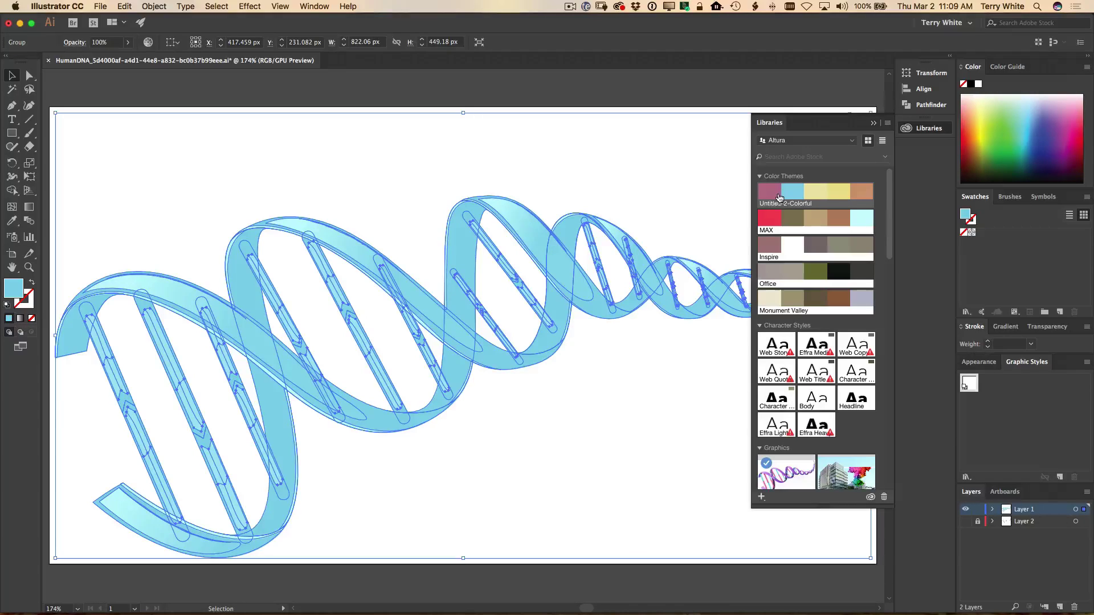
left_click(776, 198)
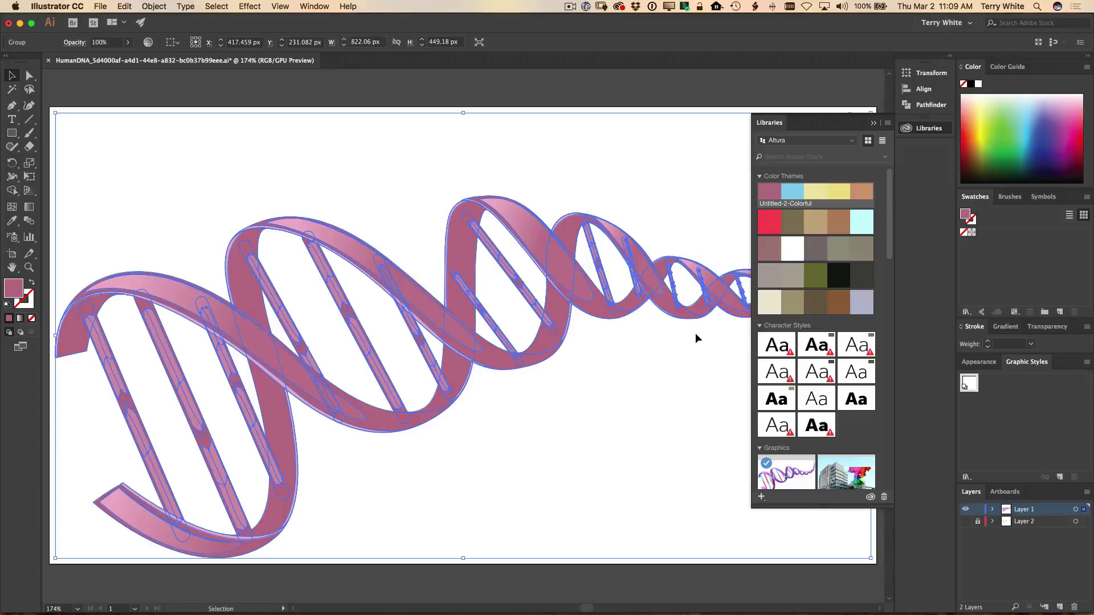
key("super+z")
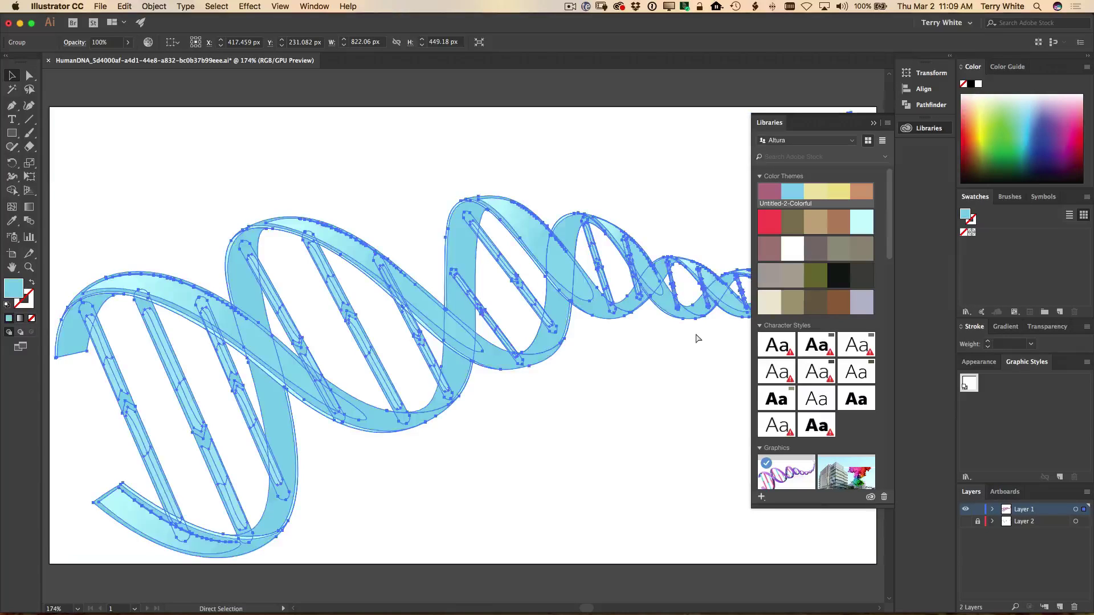
key("super+z")
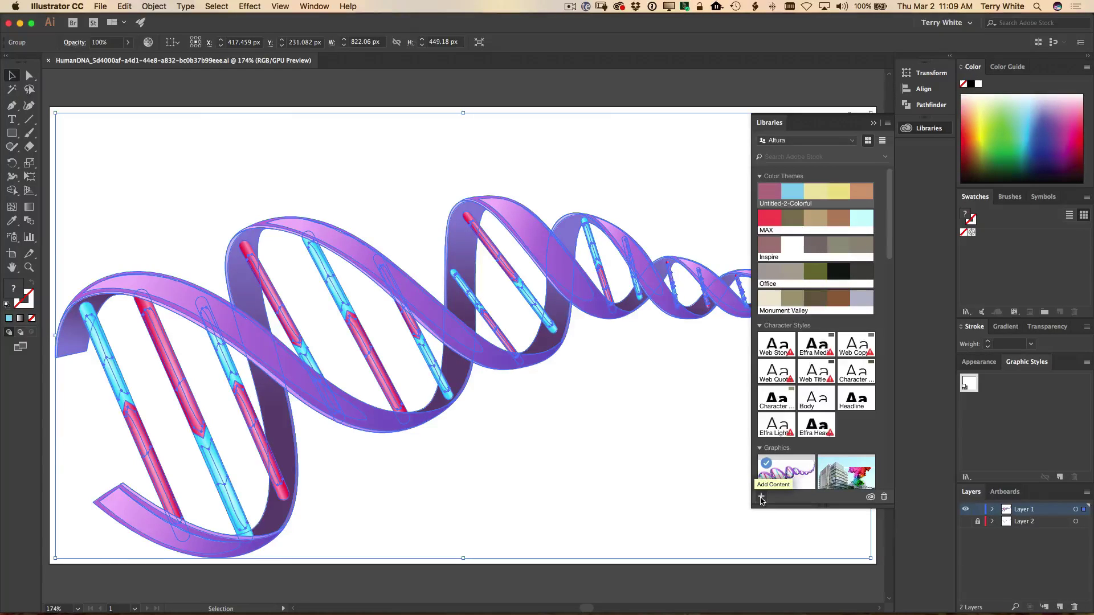
Add the DNA graphic and fill colour to Altura as Artwork 3, then close without saving.
left_click(761, 498)
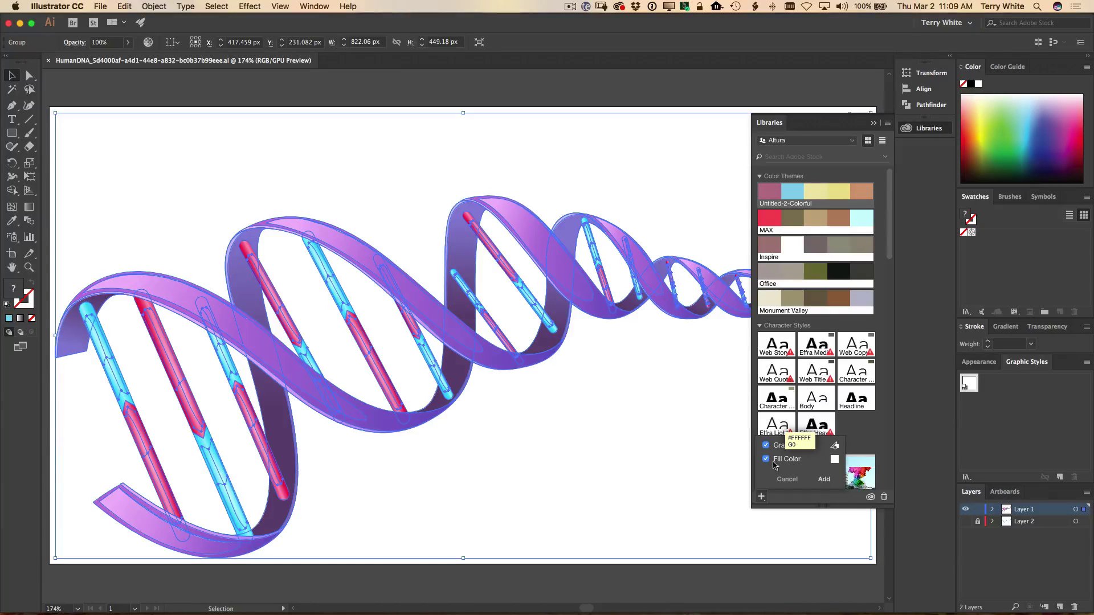
left_click(830, 481)
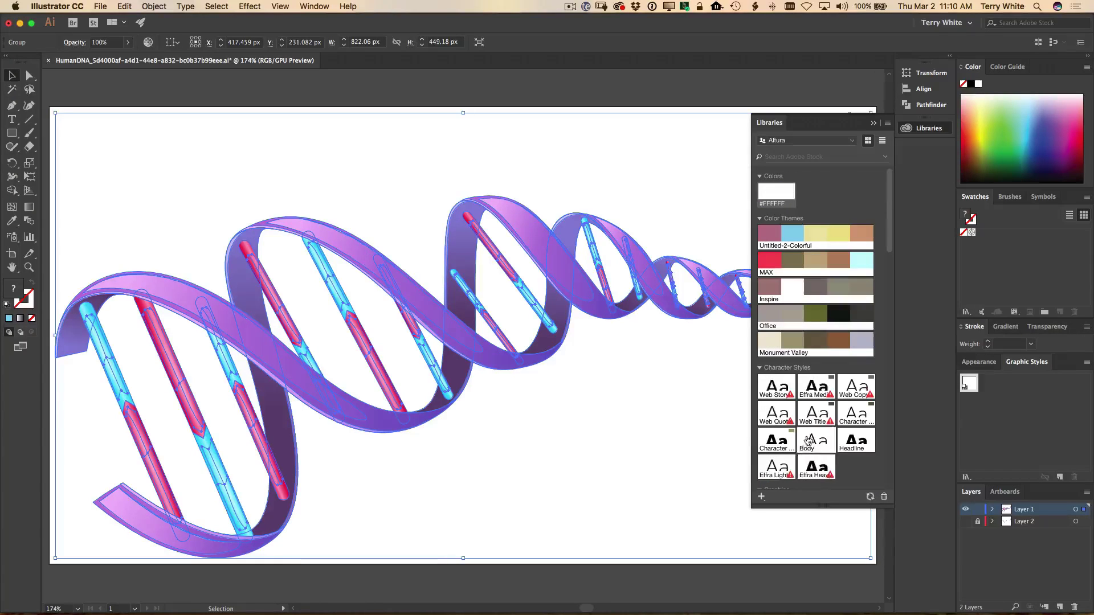
scroll(815, 440, "down", 6)
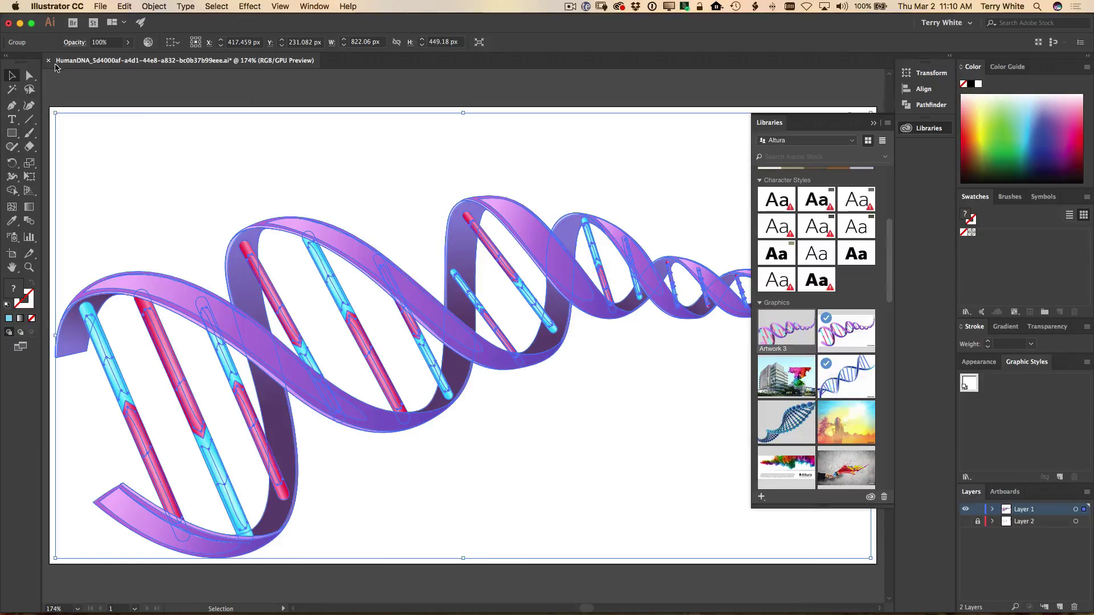
left_click(48, 60)
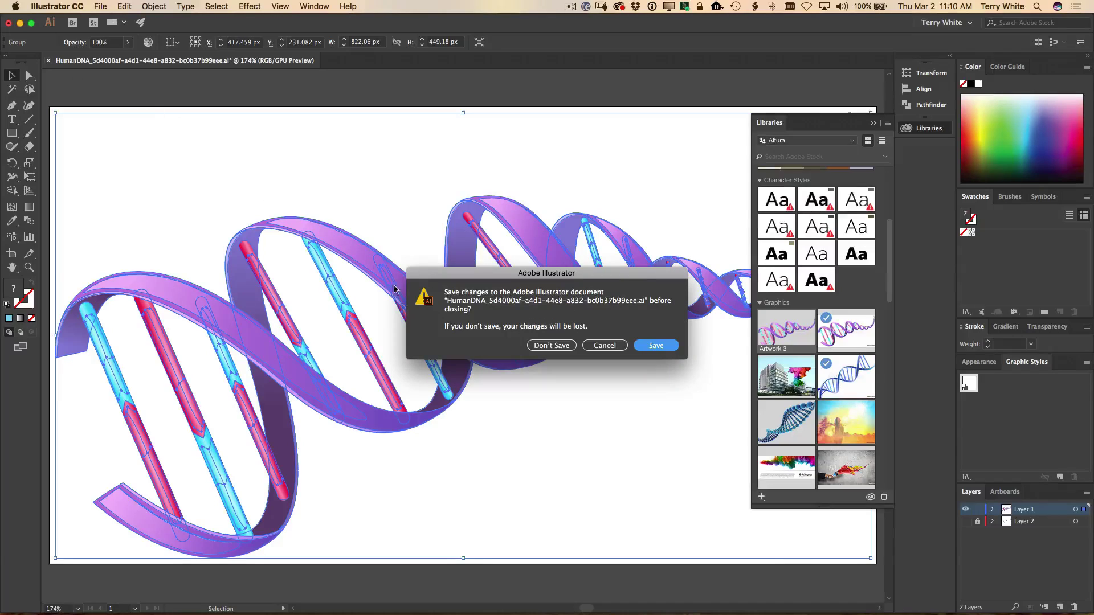
left_click(550, 345)
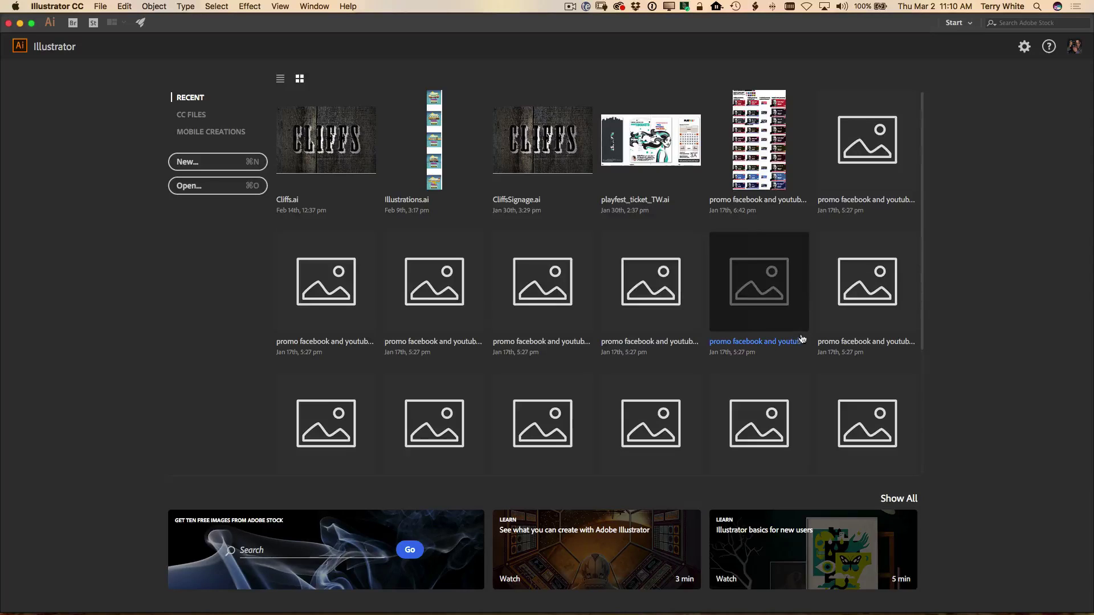
Open the Artwork 3 library graphic in Illustrator and select the whole DNA artwork.
key("super+Tab")
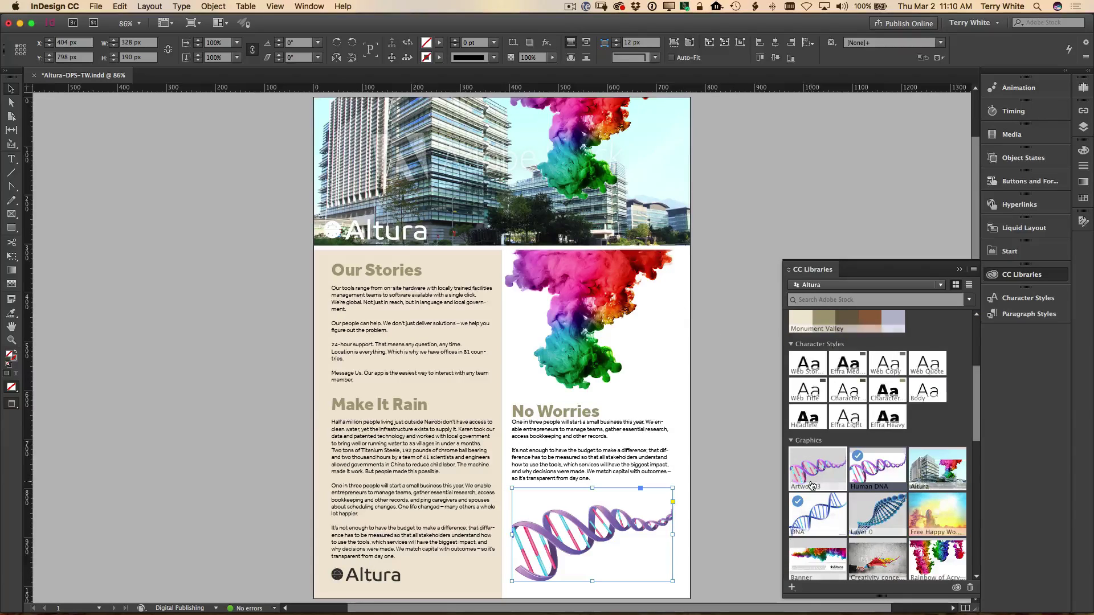
key("super+Tab")
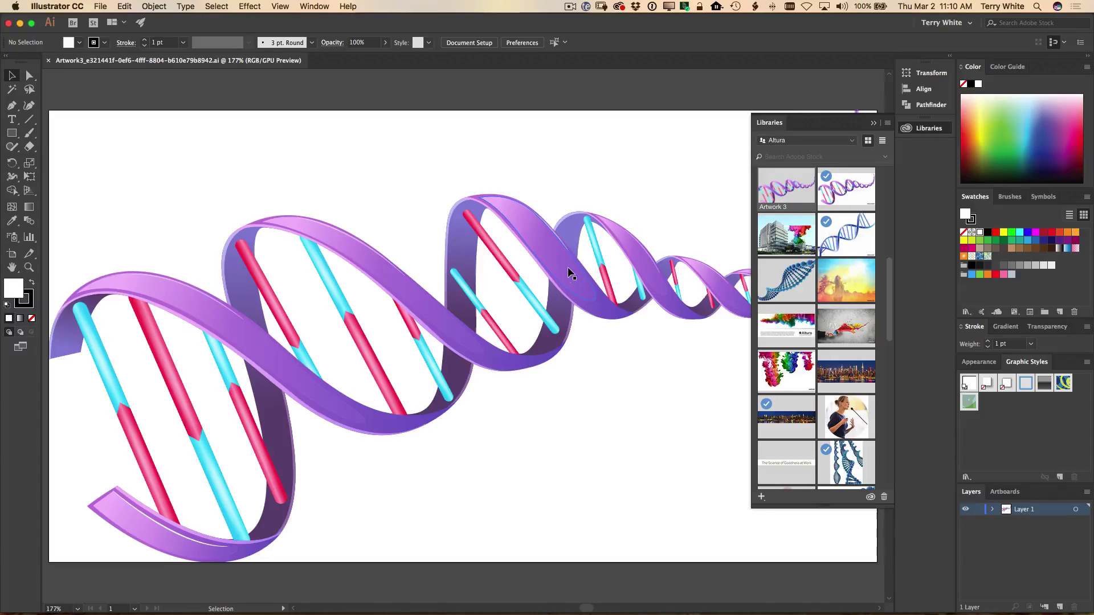
left_click(578, 283)
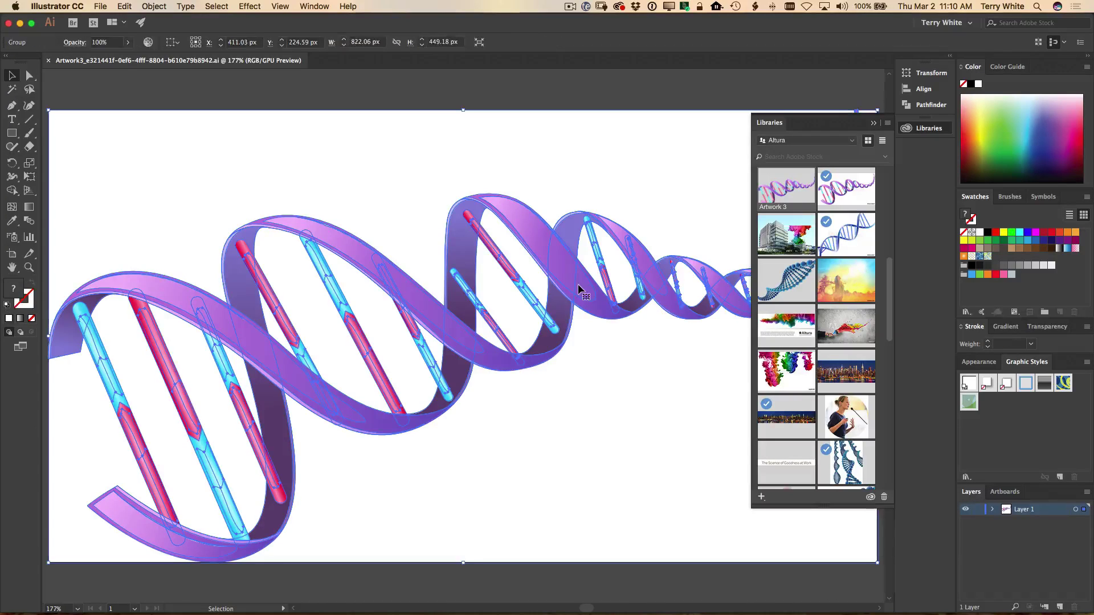
scroll(809, 354, "up", 2)
scroll(809, 355, "up", 5)
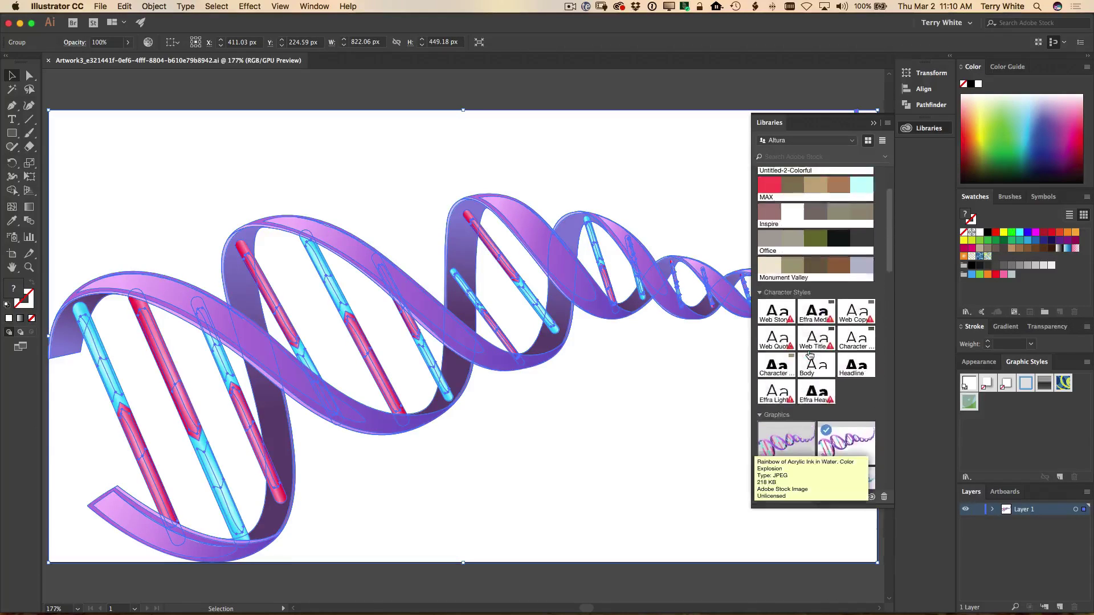
Recolour the Artwork 3 DNA helix light blue, then save and close it.
left_click(794, 237)
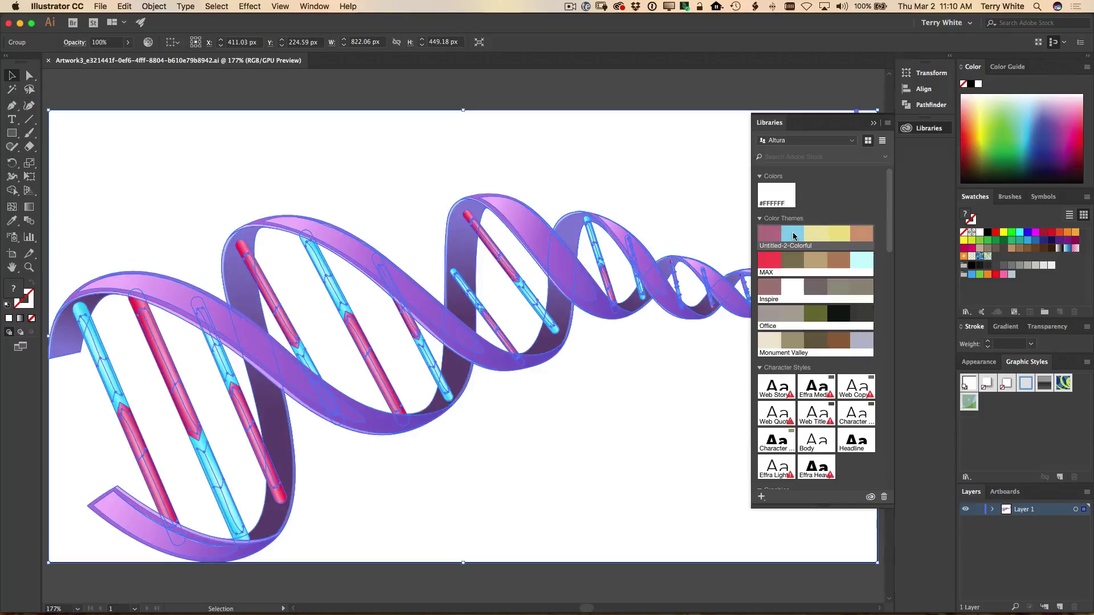
left_click(660, 379)
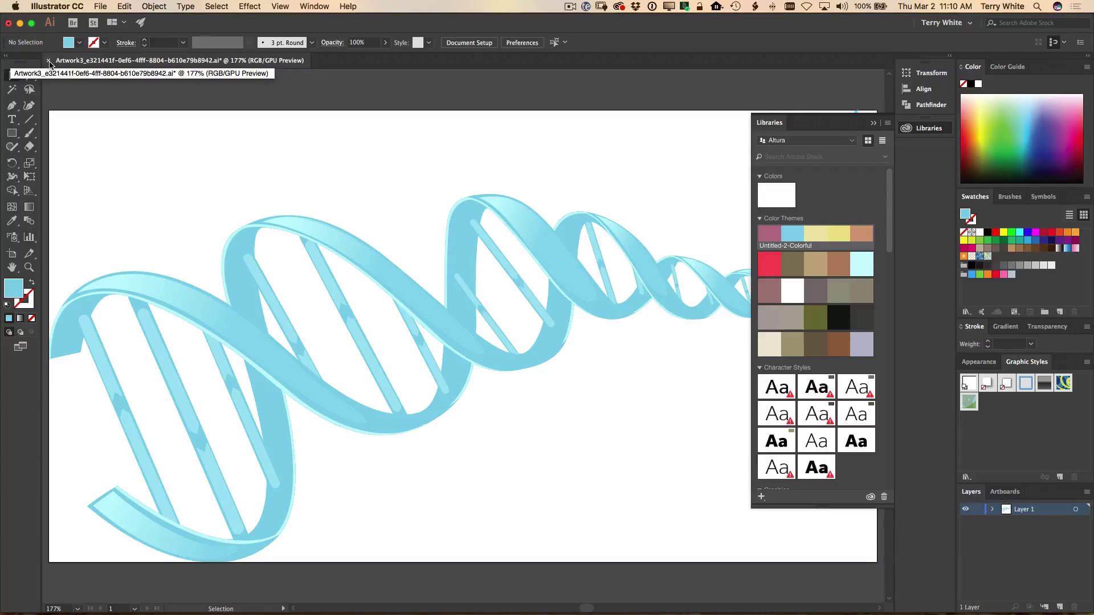
left_click(49, 61)
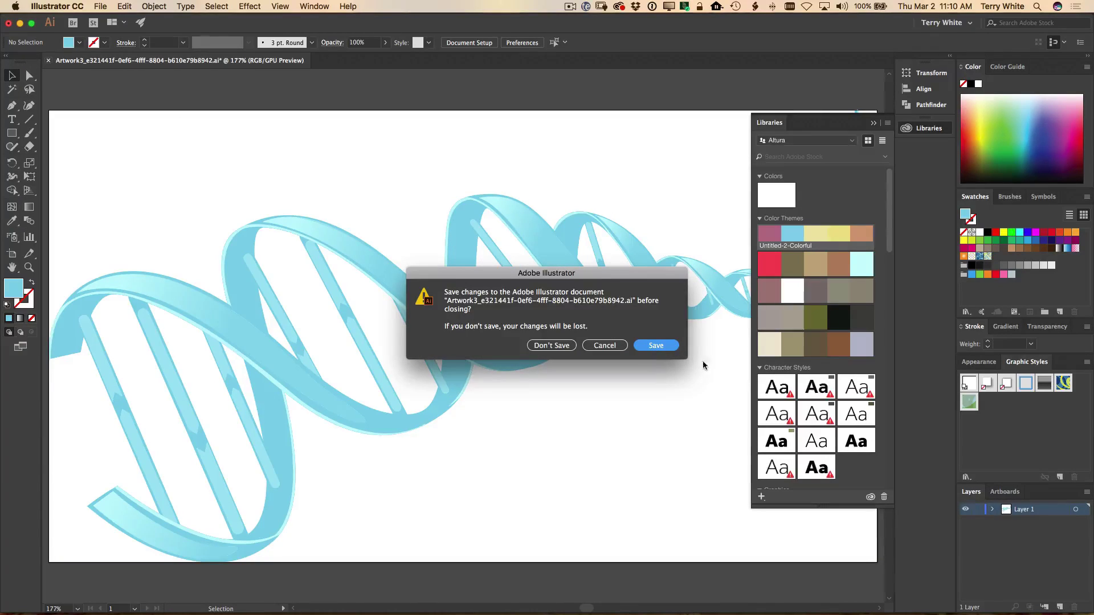
left_click(663, 348)
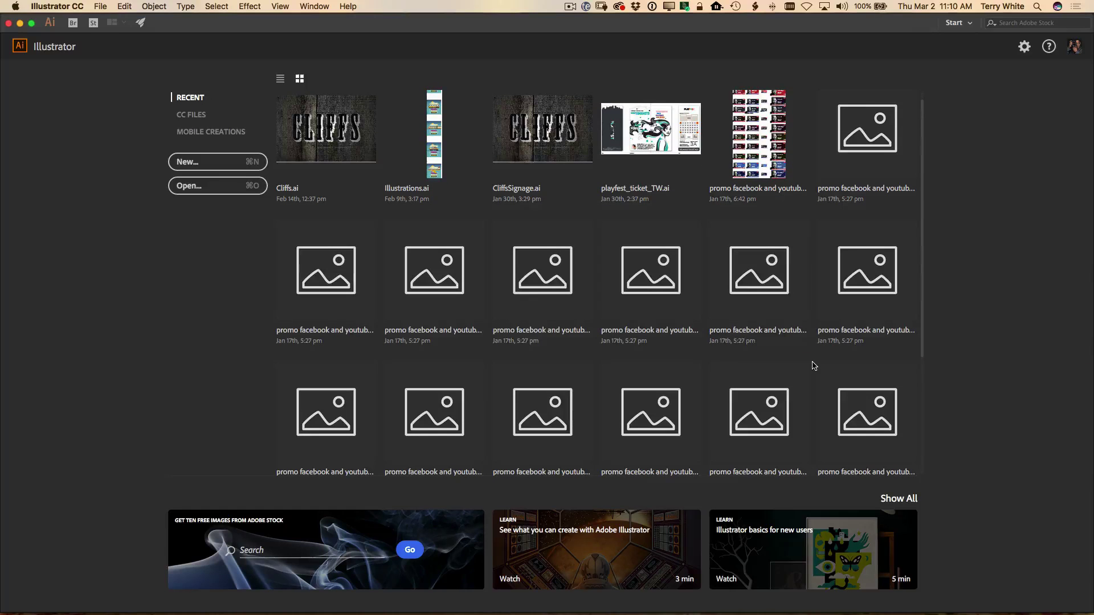
key("super+Tab")
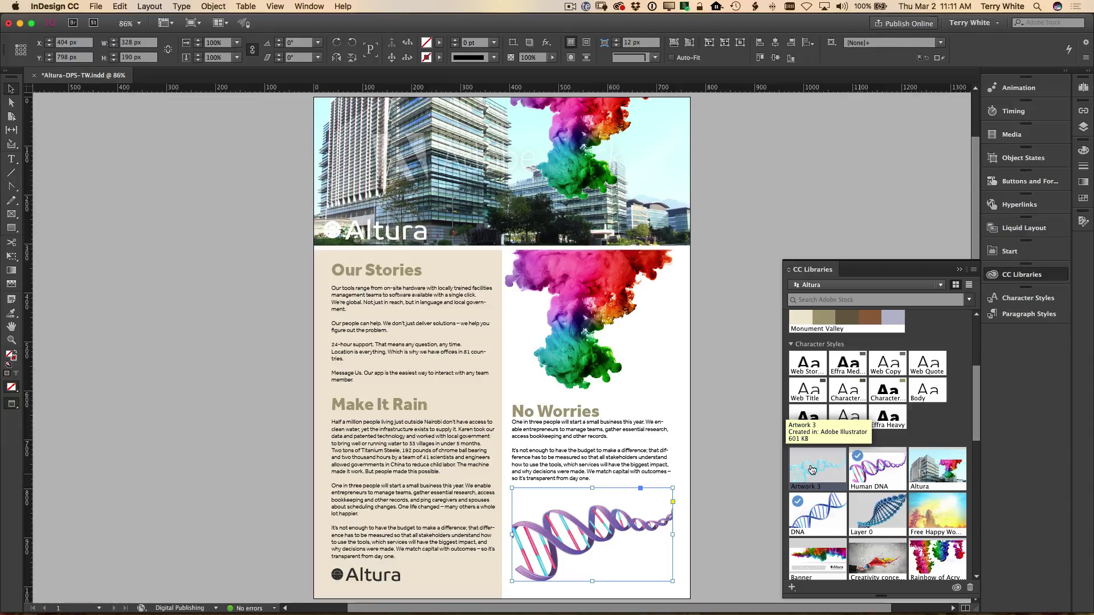
Replace the DNA graphic below No Worries with the light-blue Artwork 3 from CC Libraries.
left_click_drag(812, 469, 600, 524)
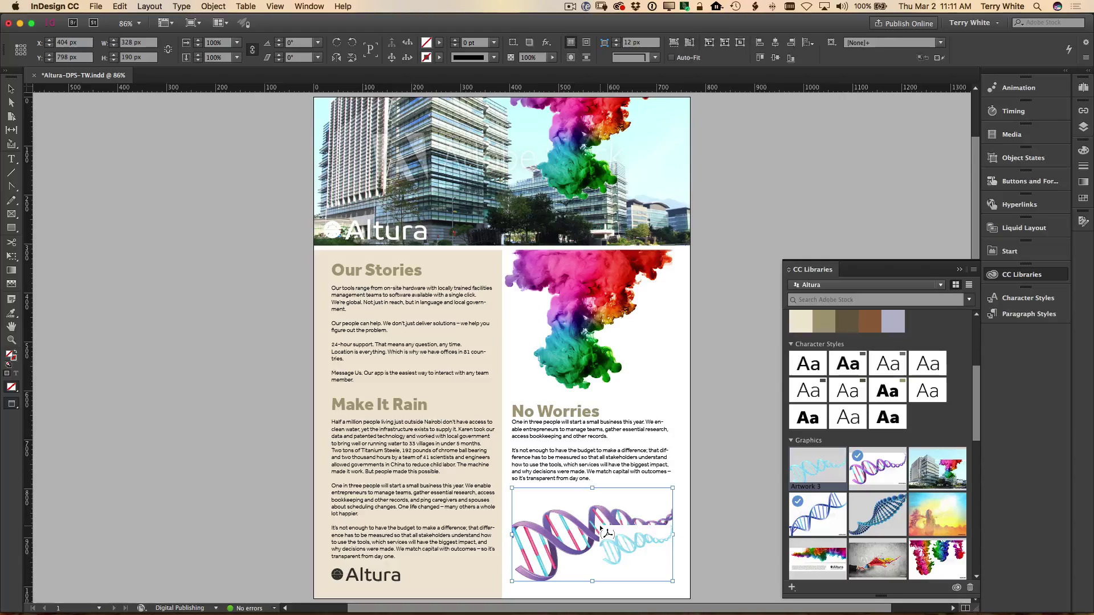
left_click(709, 532)
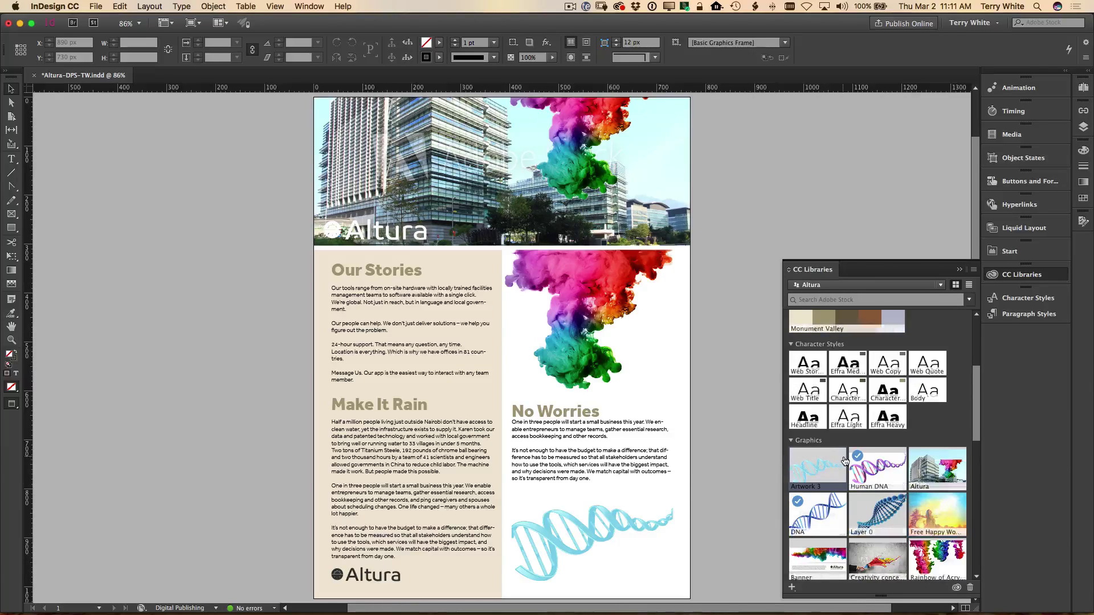
scroll(832, 461, "up", 5)
scroll(844, 462, "up", 3)
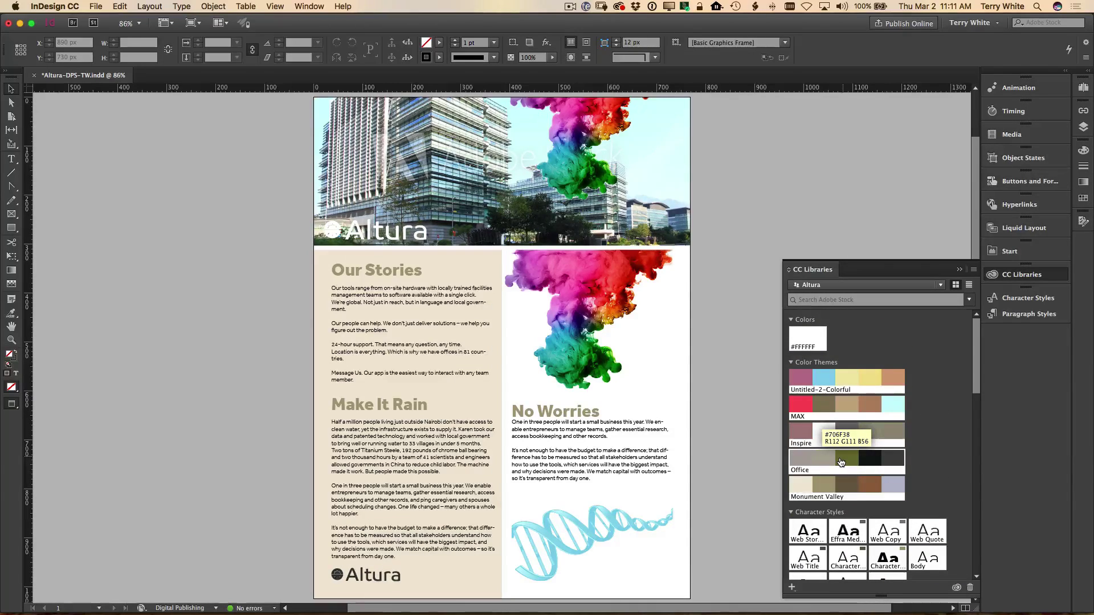
scroll(841, 462, "down", 10)
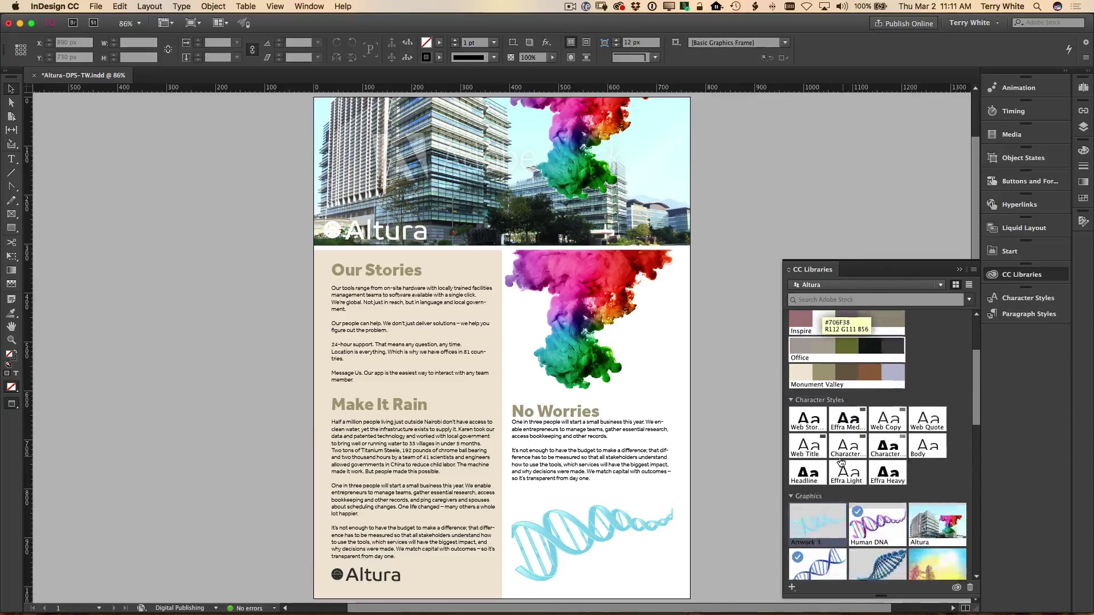
scroll(842, 463, "down", 5)
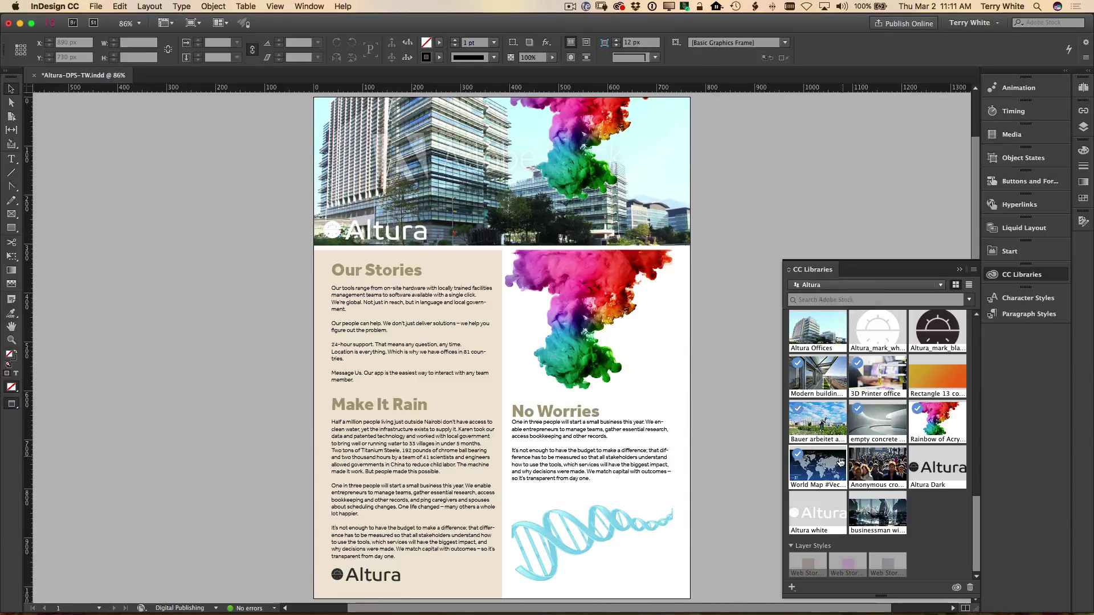
mouse_move(841, 461)
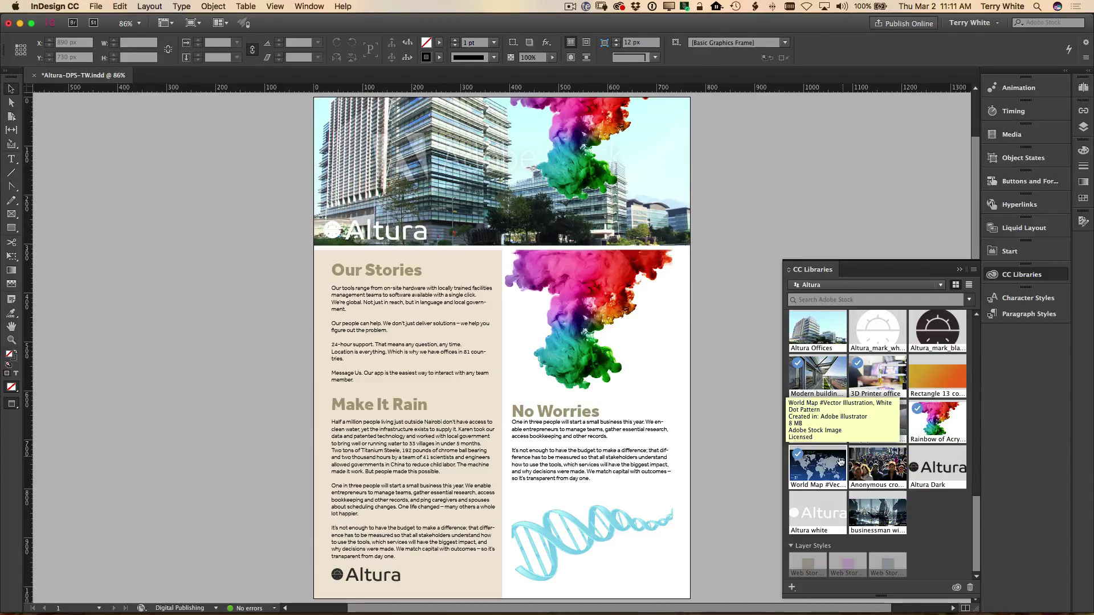
scroll(838, 458, "up", 1)
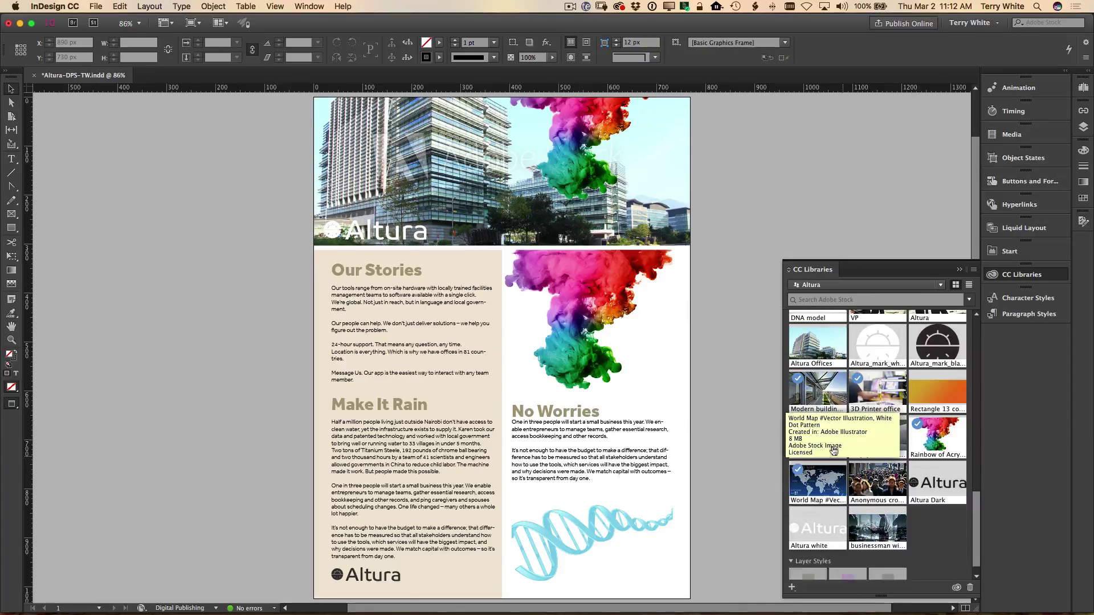
scroll(834, 451, "up", 15)
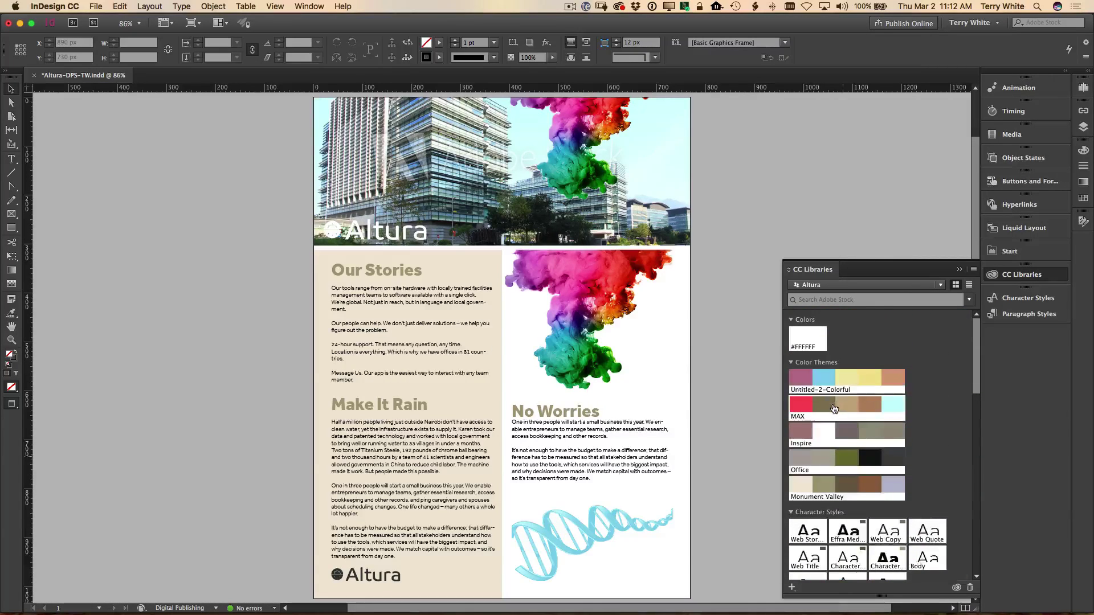
scroll(835, 414, "down", 12)
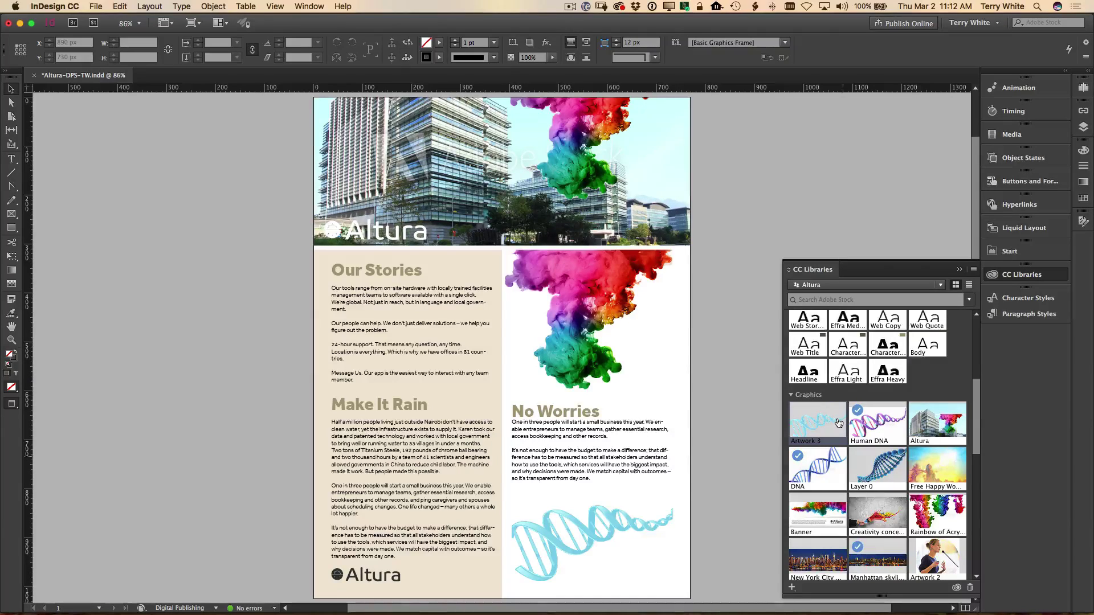
mouse_move(838, 423)
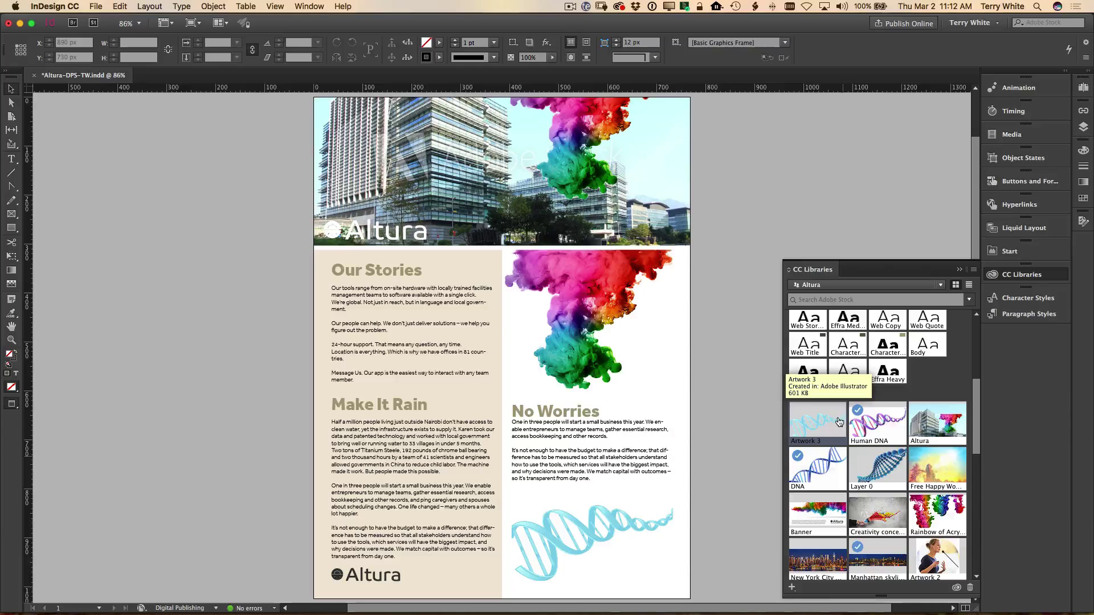